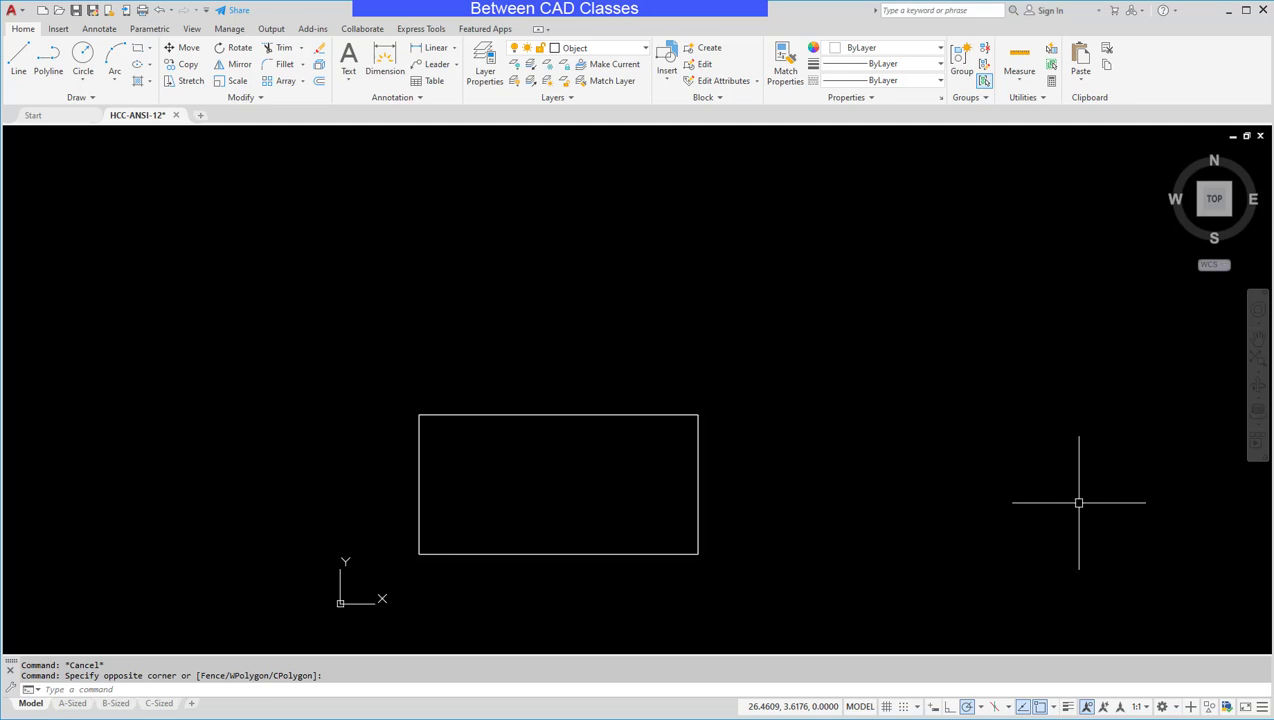
- Switch the workspace to 3D Basics, then to 3D Modeling
click(1176, 707)
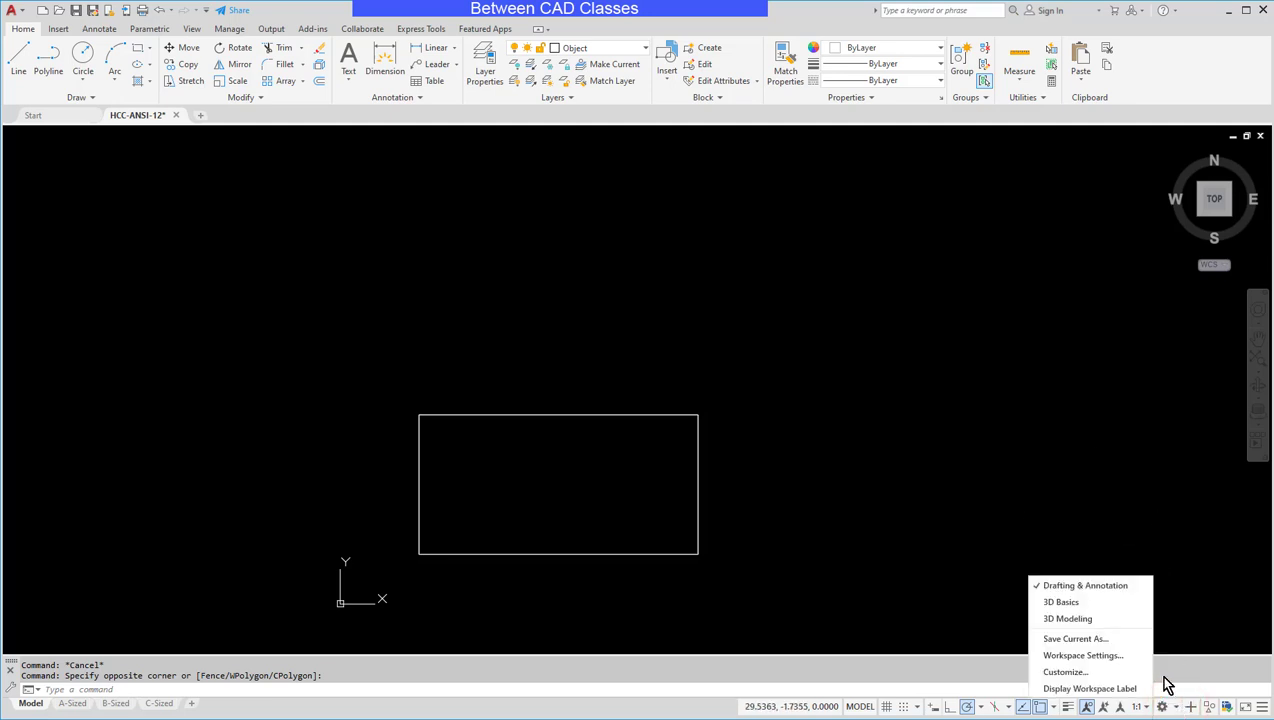
click(1084, 605)
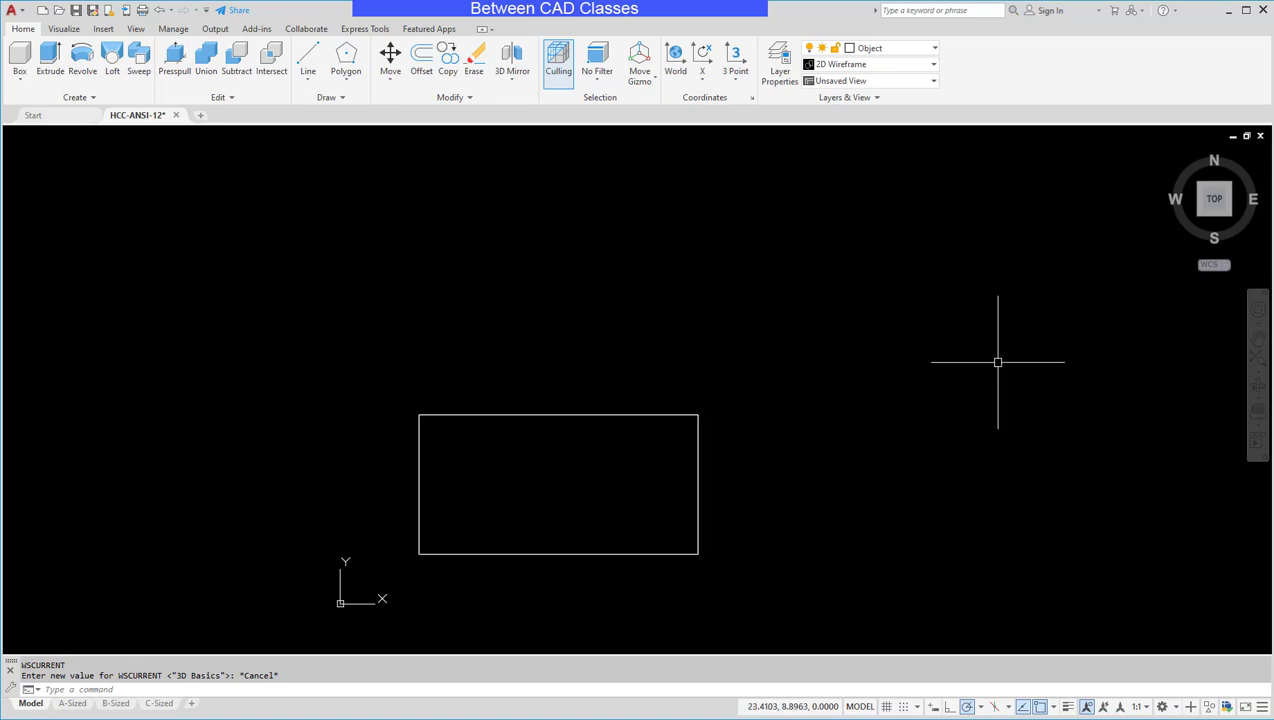
click(1177, 708)
click(1098, 619)
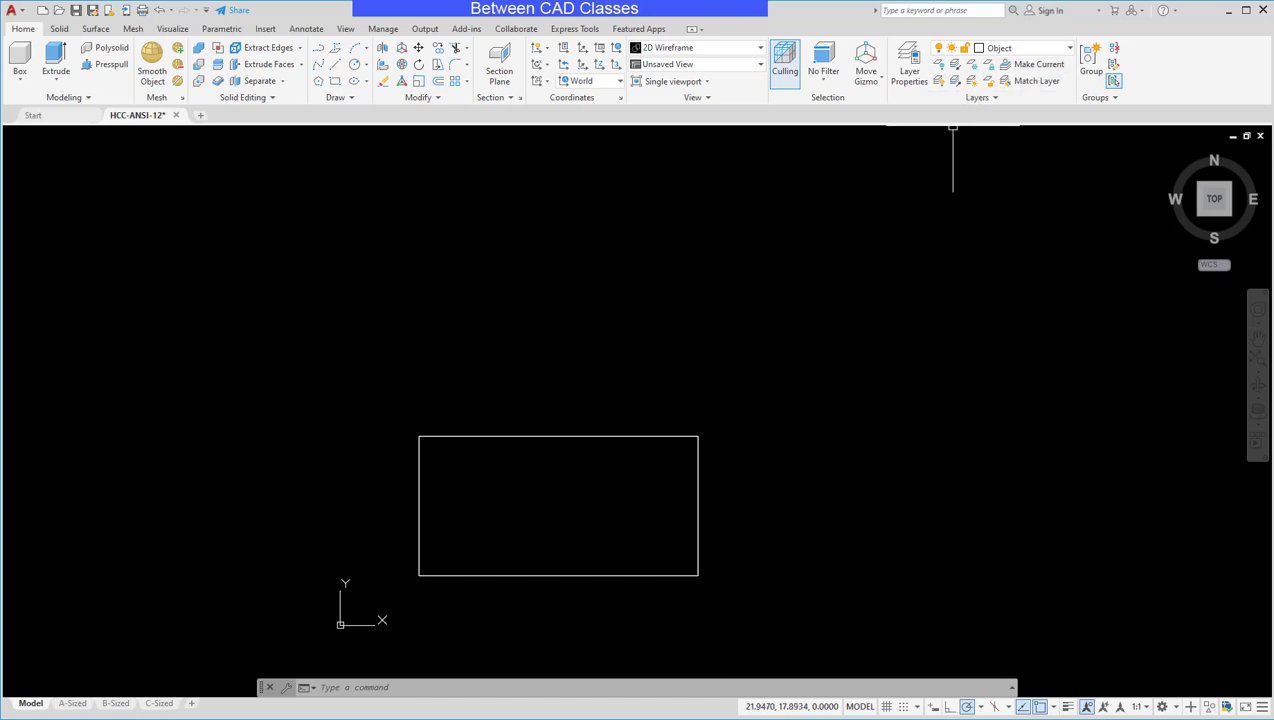
click(438, 97)
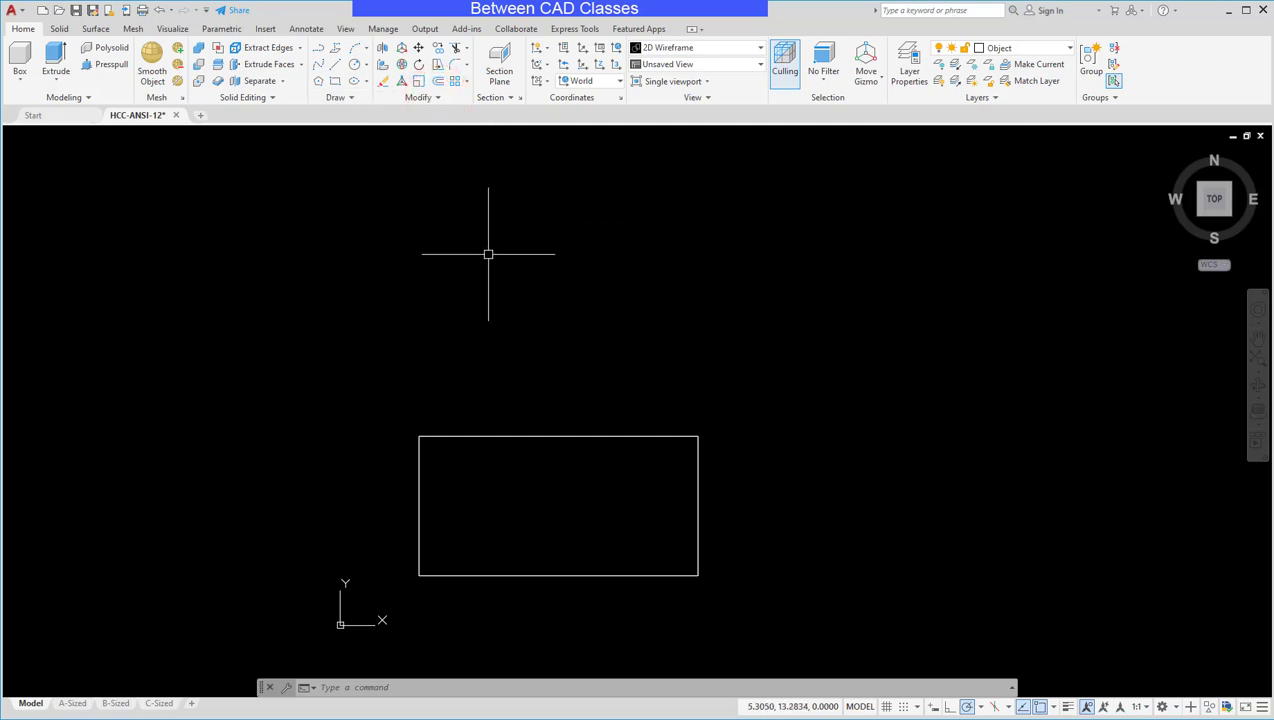
click(62, 29)
click(97, 29)
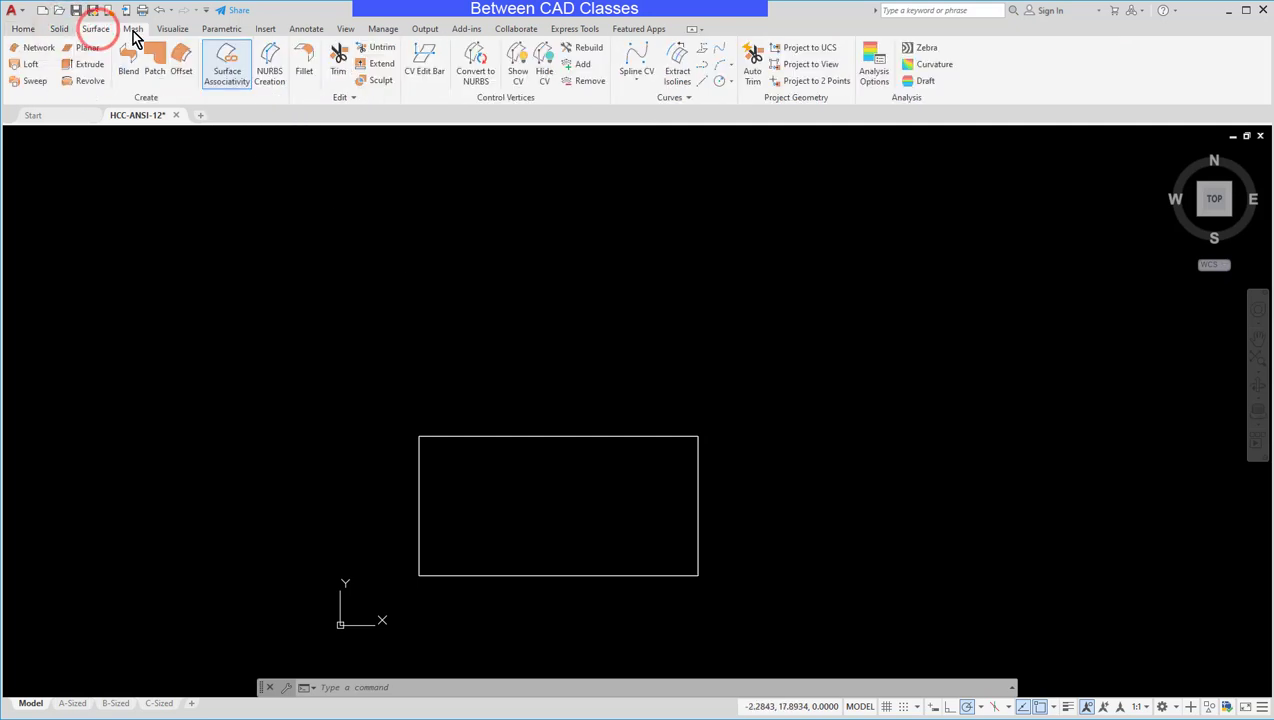
click(133, 31)
click(171, 30)
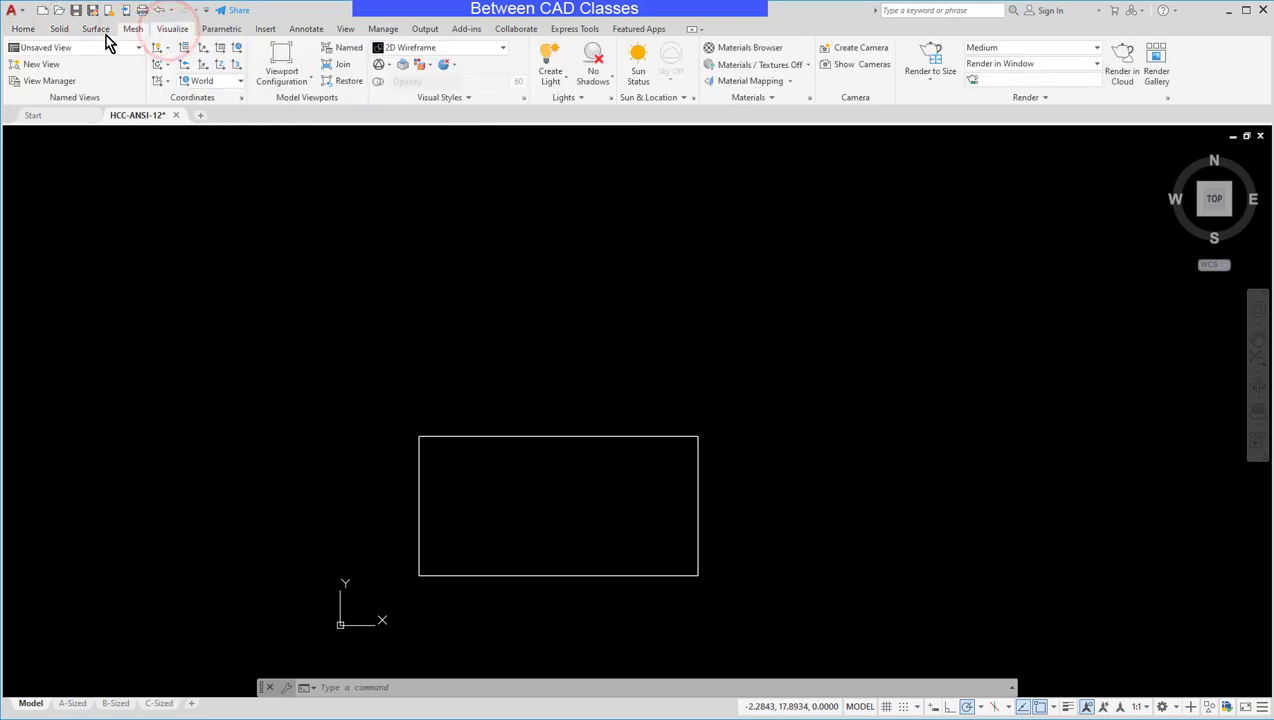
click(22, 29)
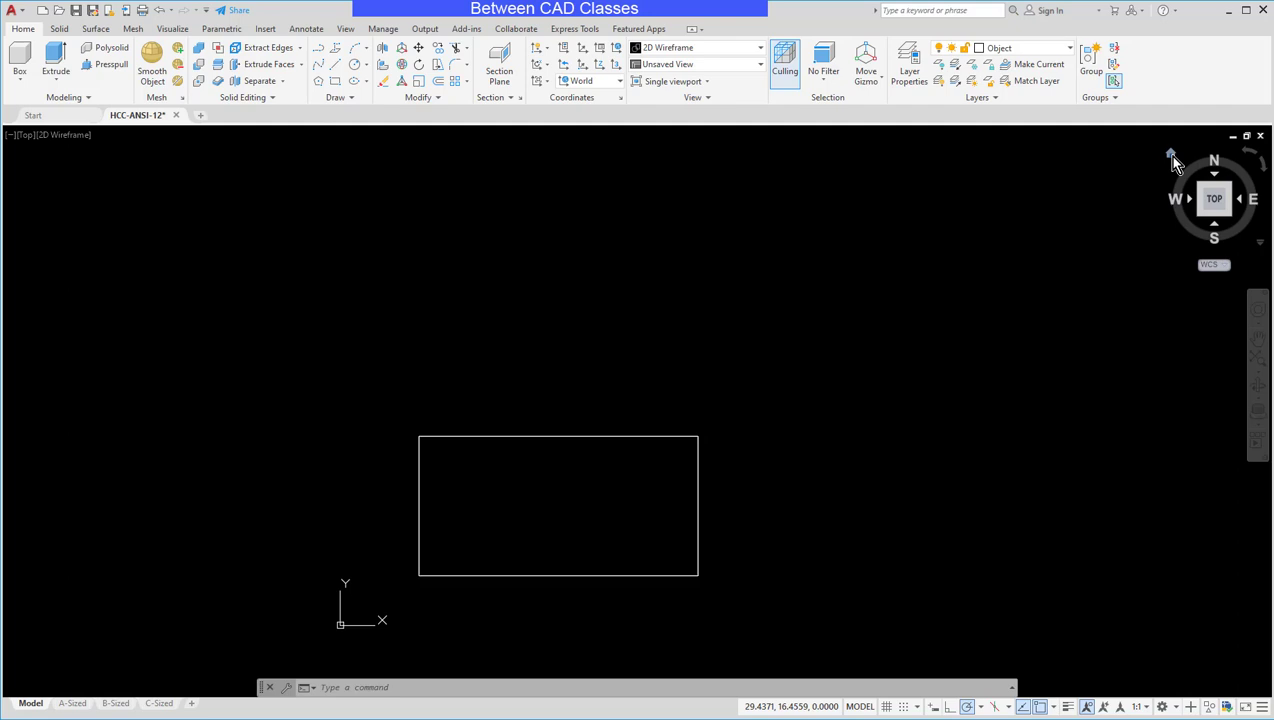
- Show the box from the ViewCube Home view, trying Perspective before settling on Parallel projection
click(1171, 155)
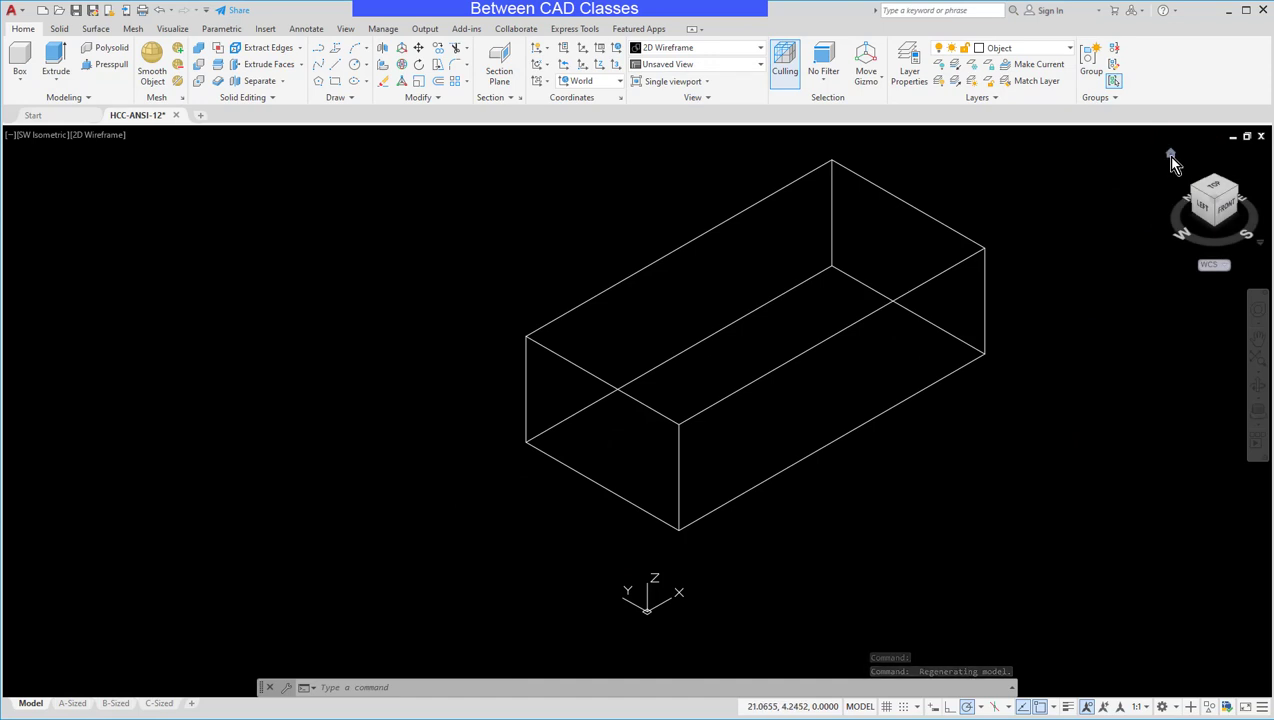
right_click(1172, 156)
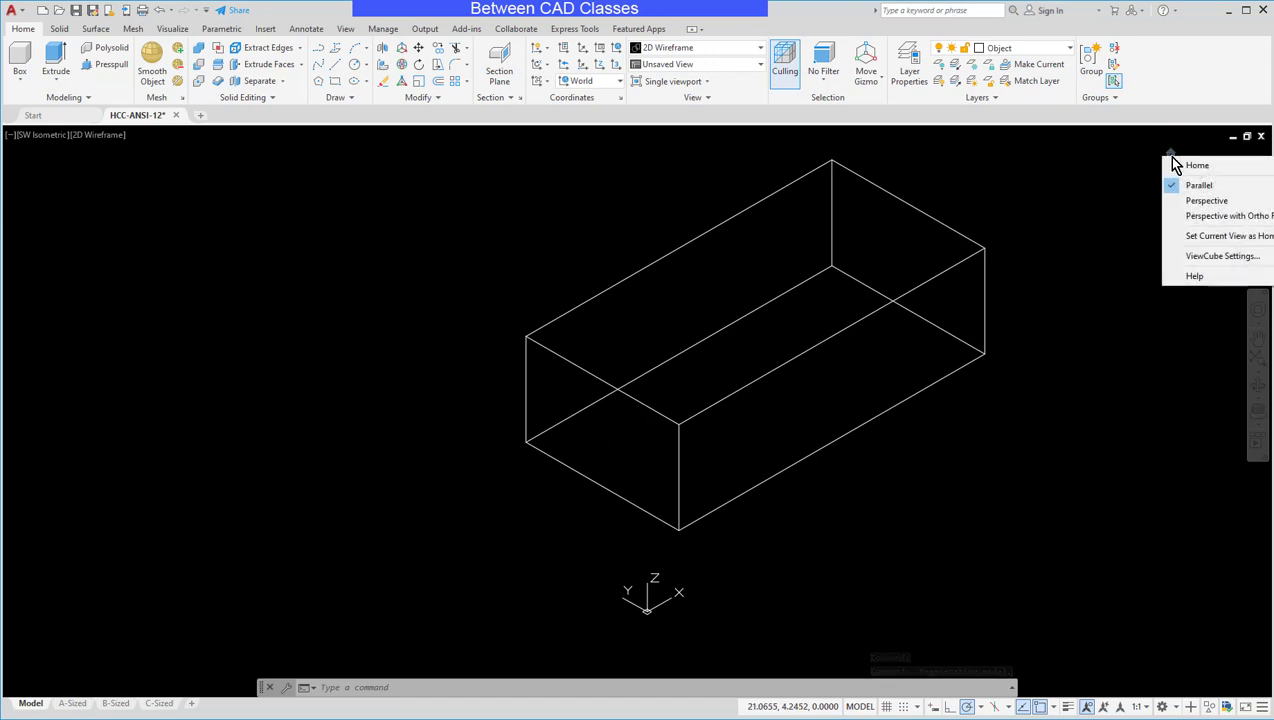
click(1203, 206)
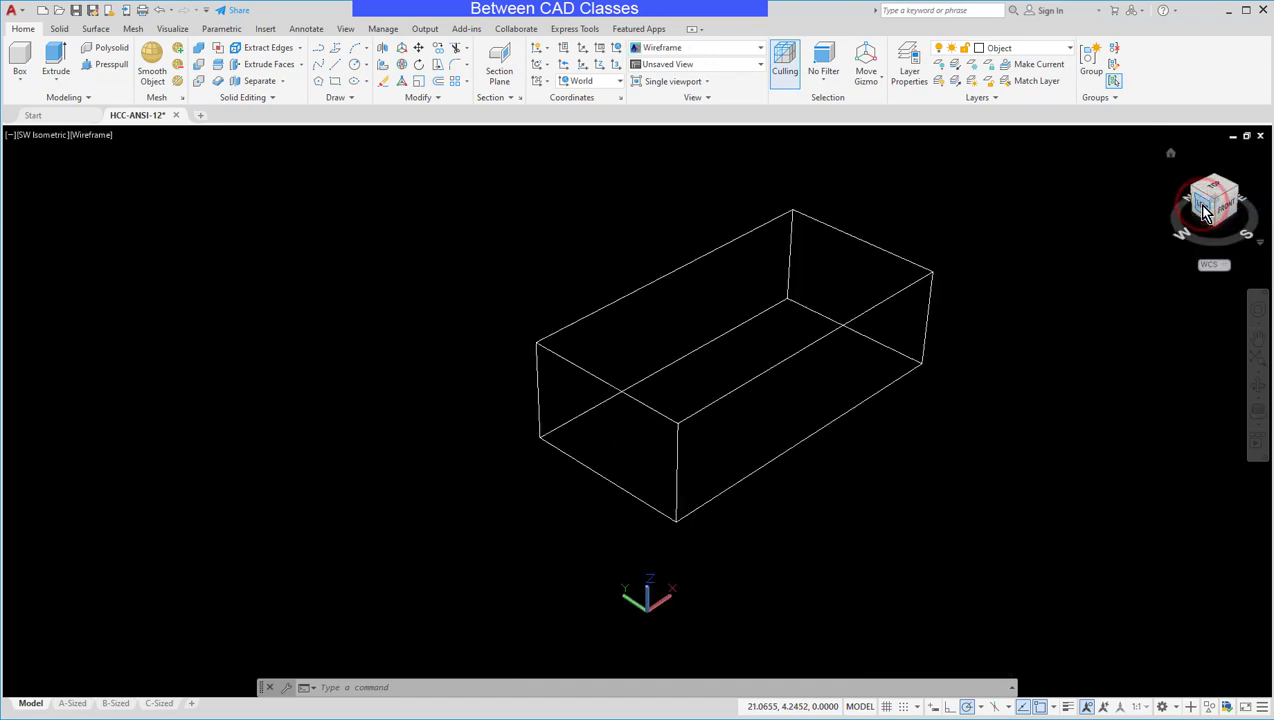
click(1171, 155)
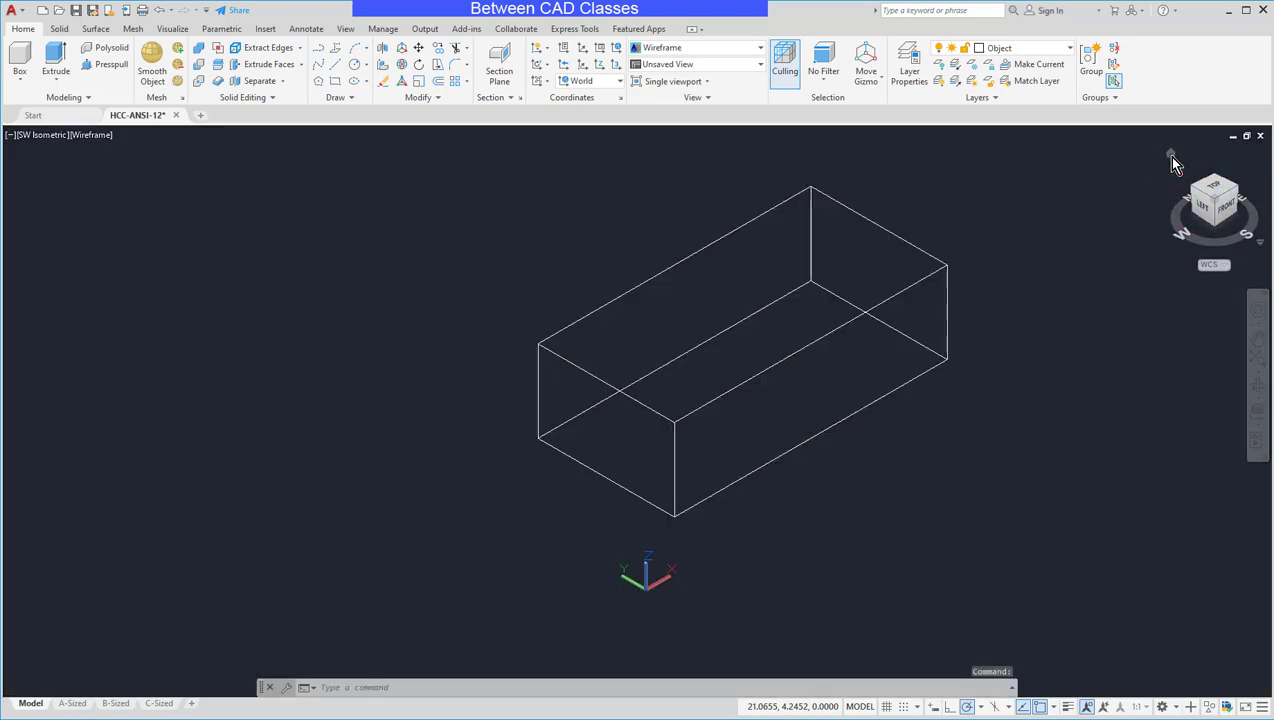
click(1171, 155)
right_click(1171, 157)
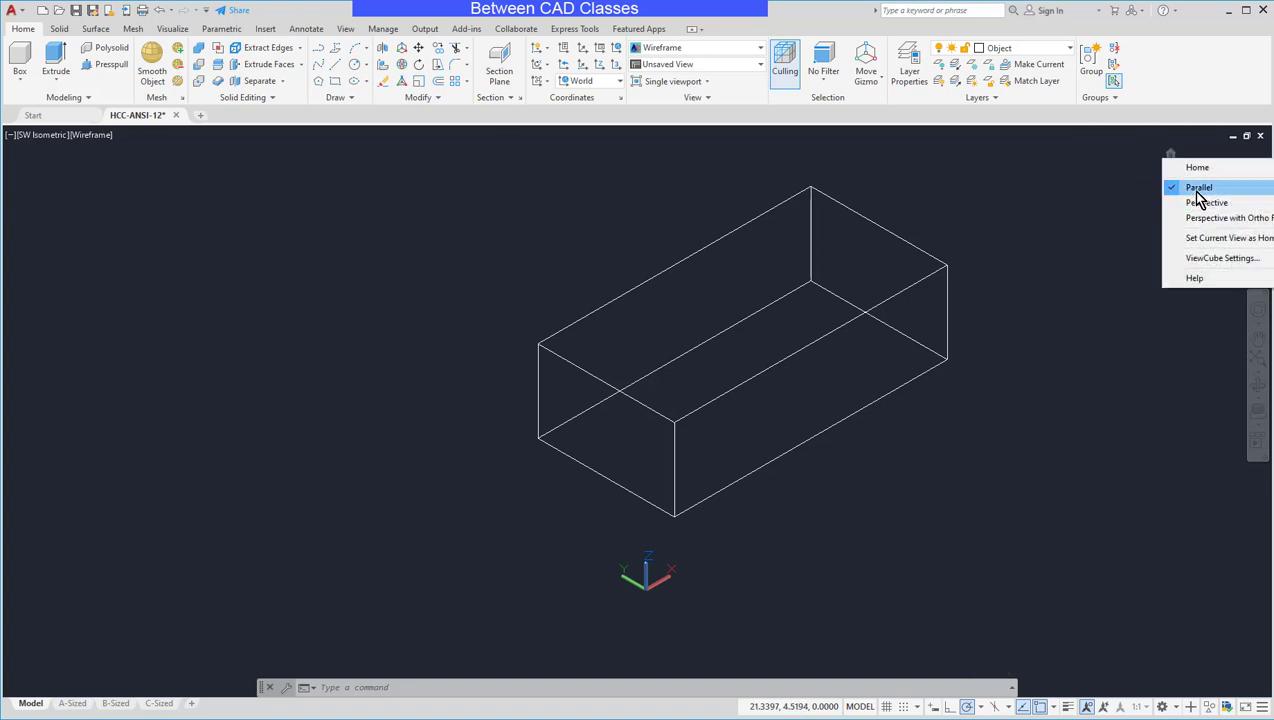
click(1200, 187)
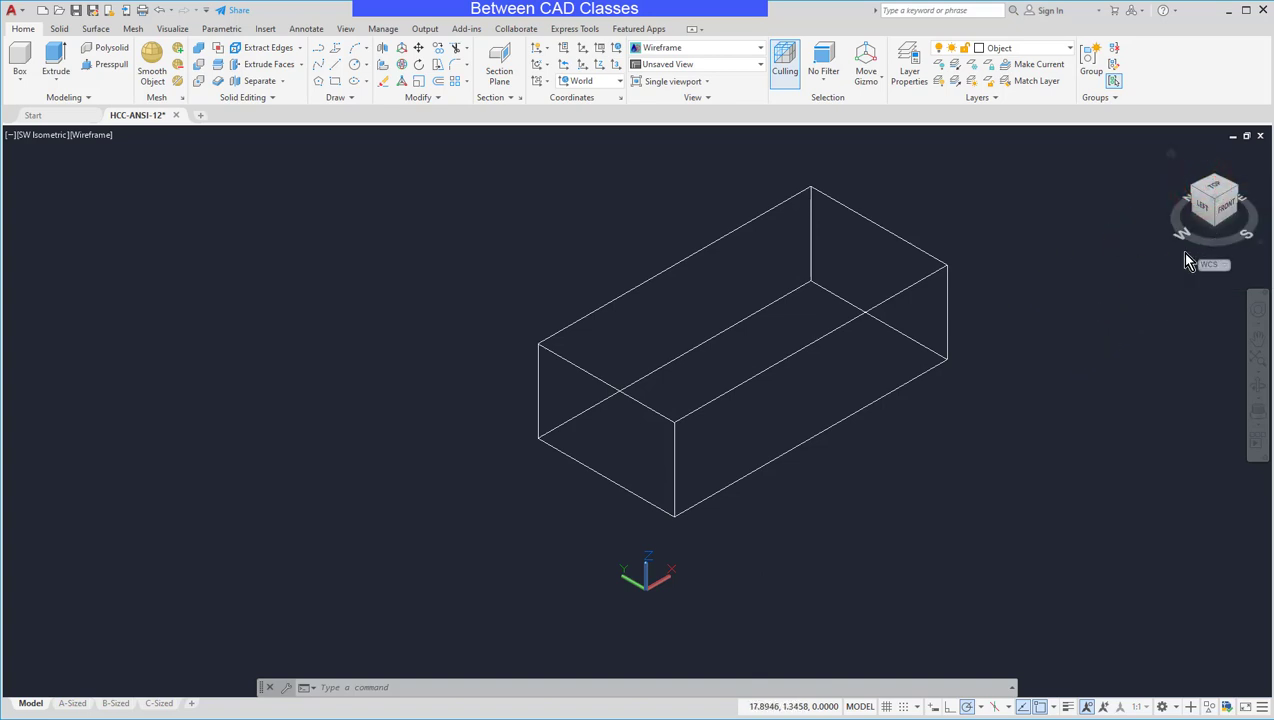
mouse_move(1214, 213)
mouse_down()
mouse_move(1160, 222)
mouse_move(1132, 171)
mouse_move(1222, 165)
mouse_move(1180, 195)
mouse_move(1126, 191)
mouse_move(1203, 215)
mouse_up()
click(1203, 207)
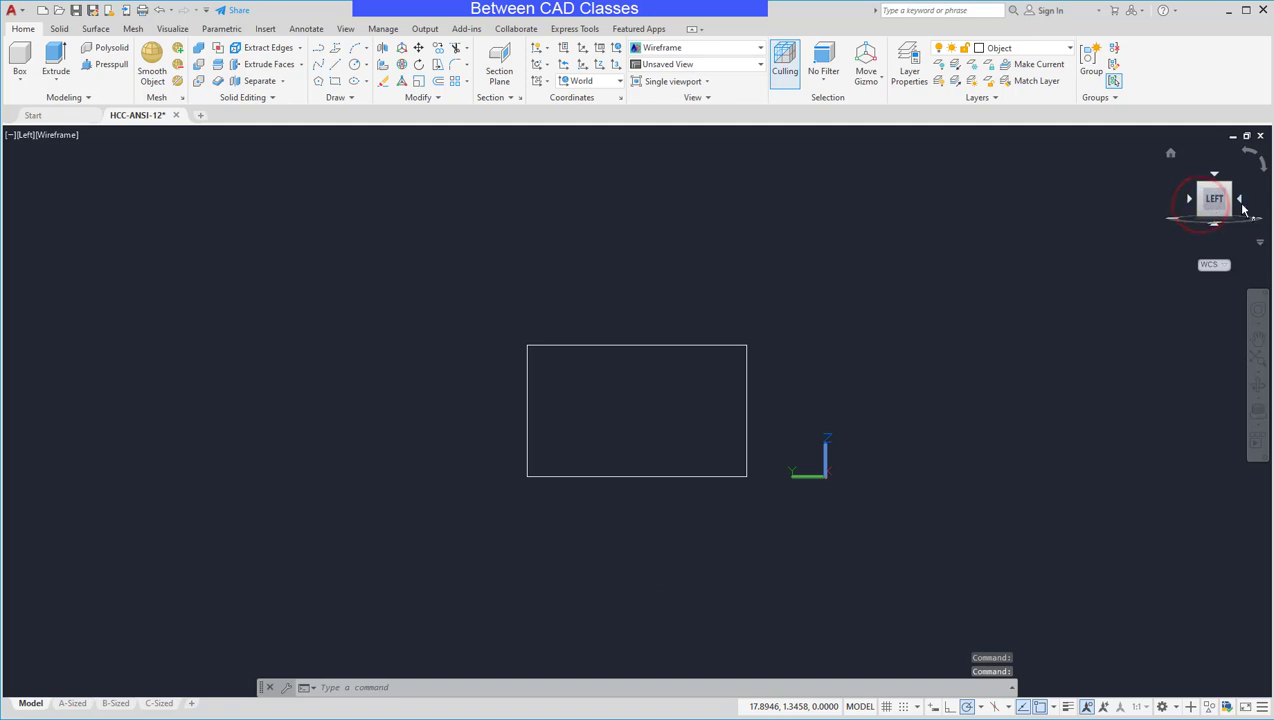
click(1241, 202)
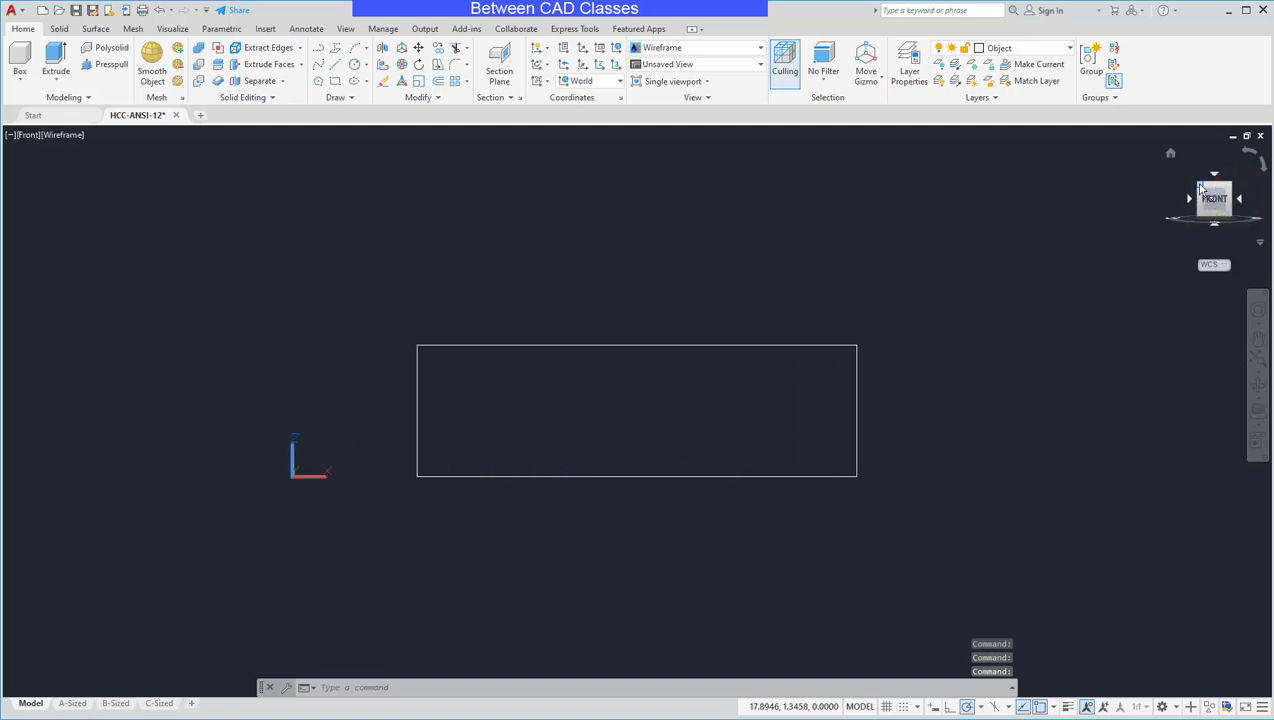
click(1200, 187)
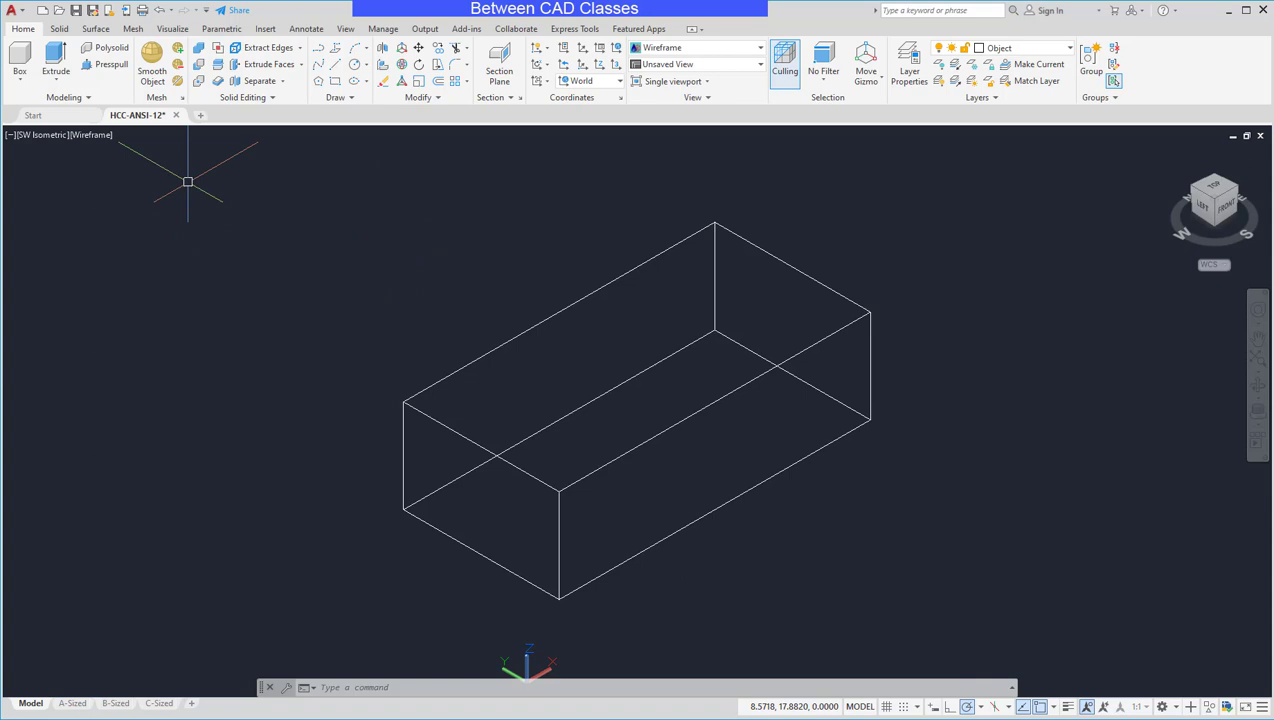
- Change the box's visual style from Wireframe to Hidden, then to Shaded with edges
click(92, 136)
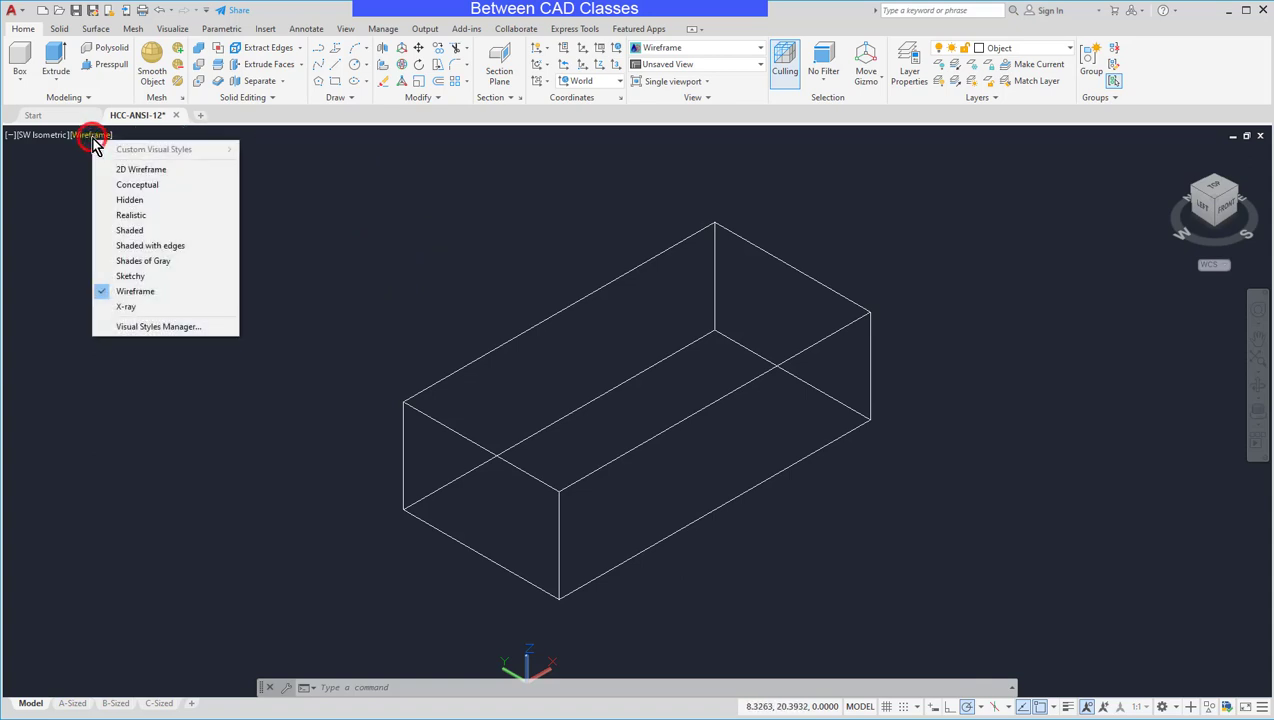
click(156, 200)
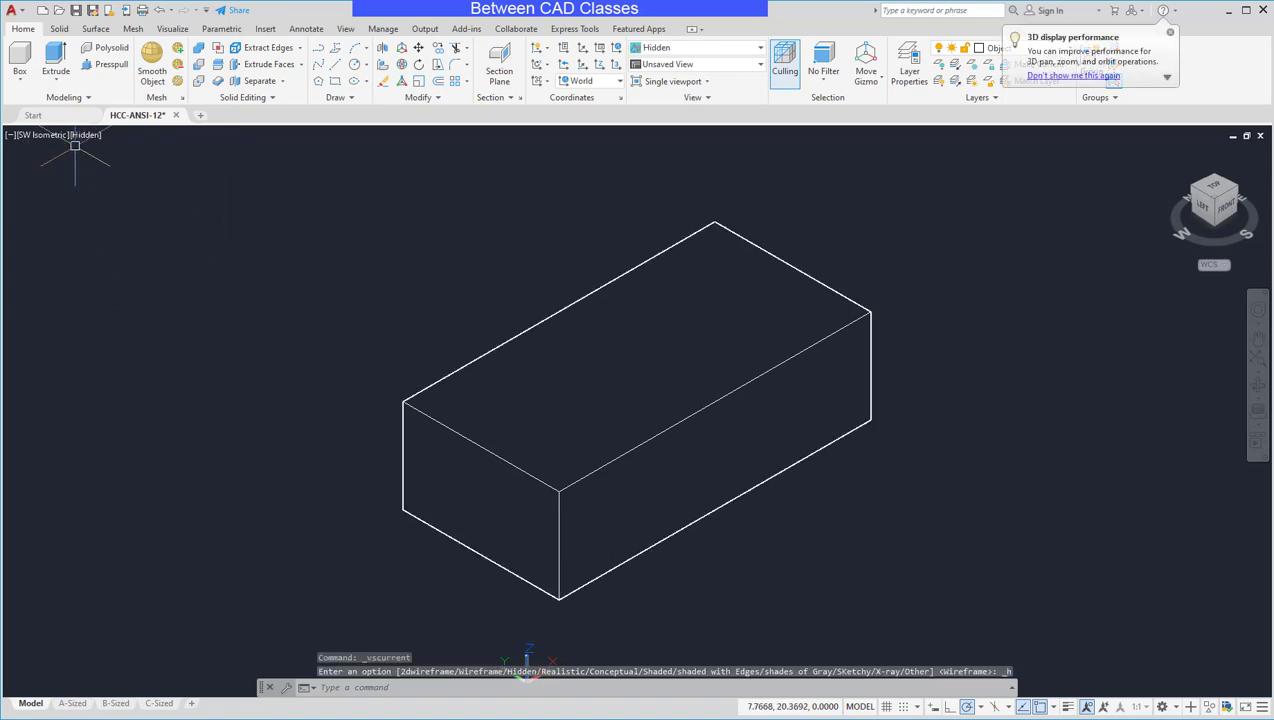
click(86, 135)
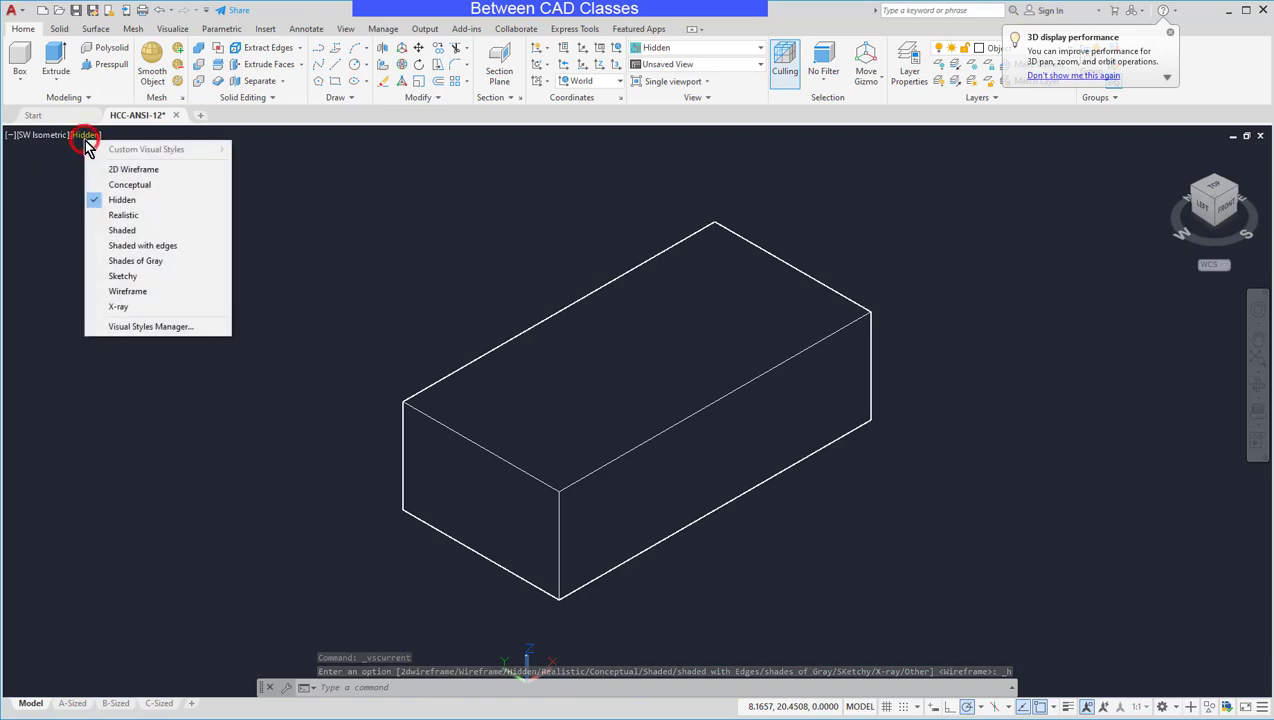
click(138, 247)
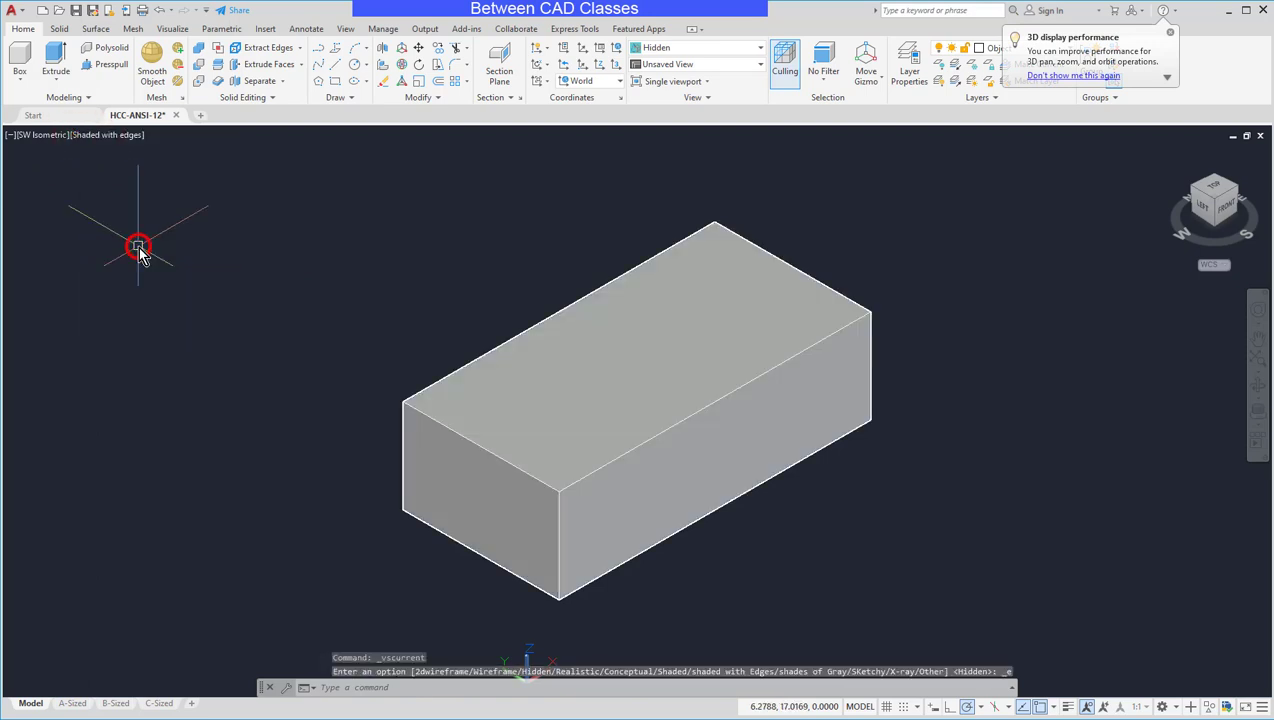
click(97, 140)
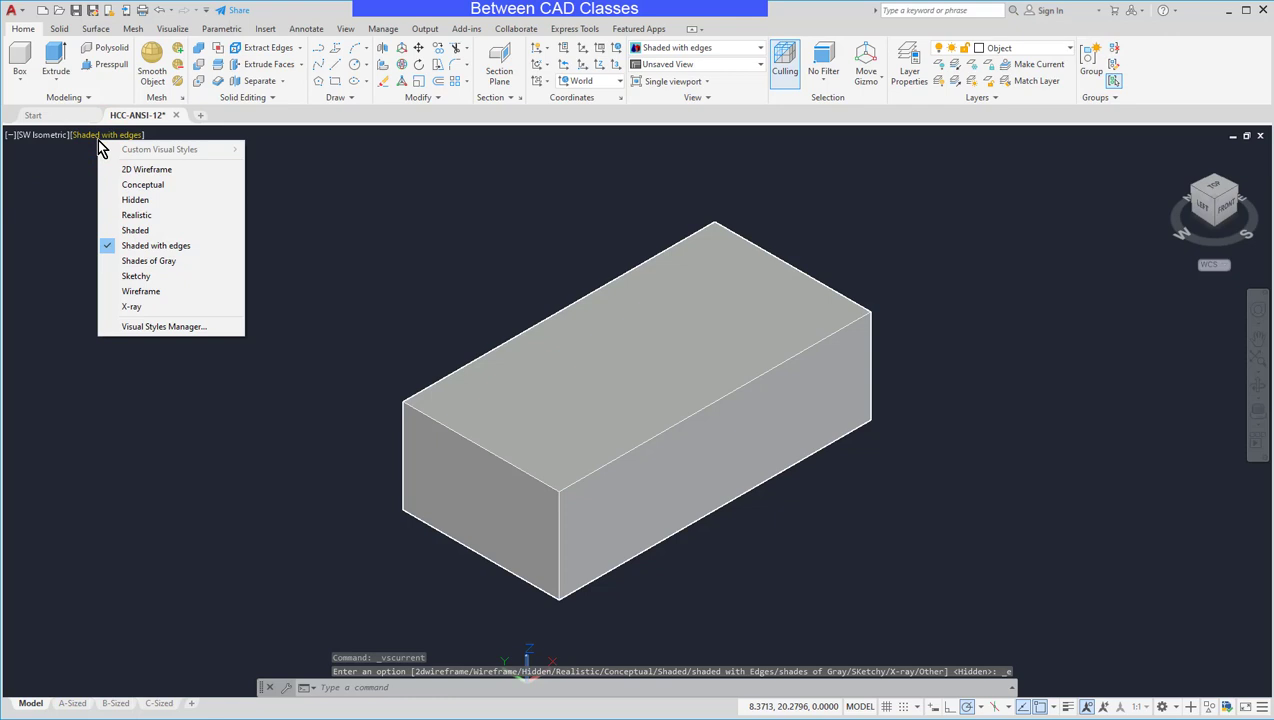
click(101, 135)
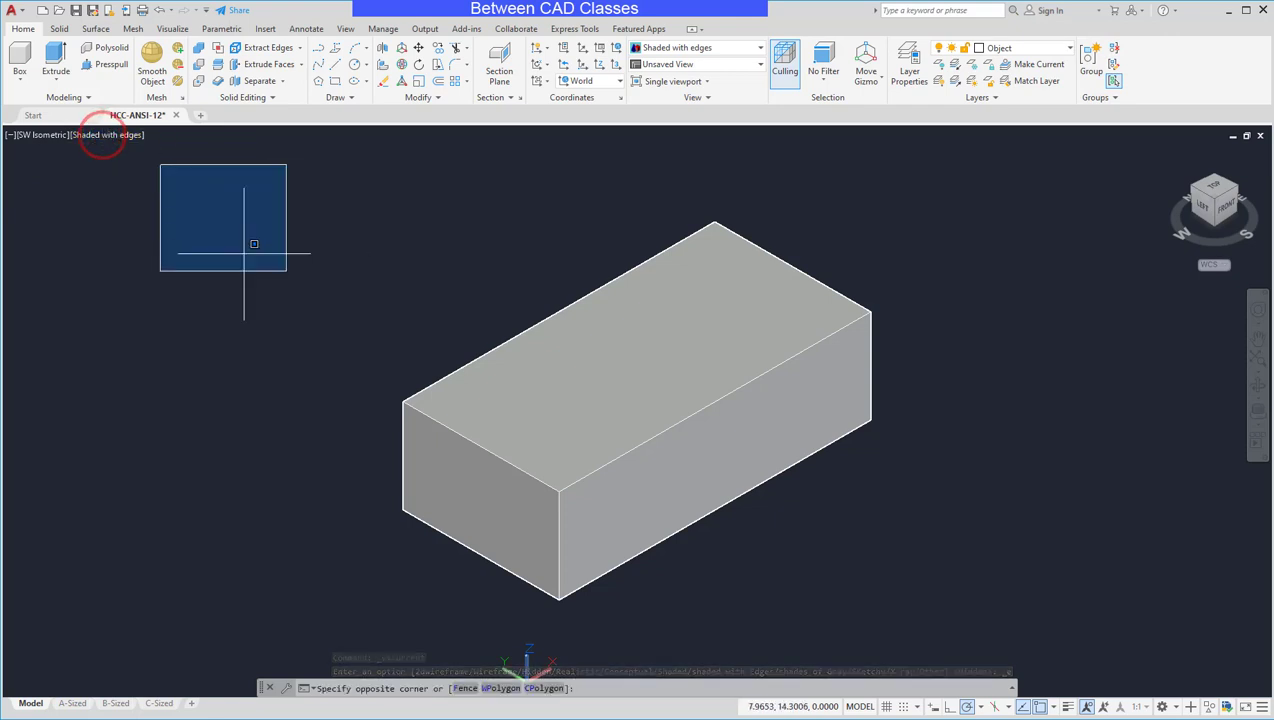
click(193, 222)
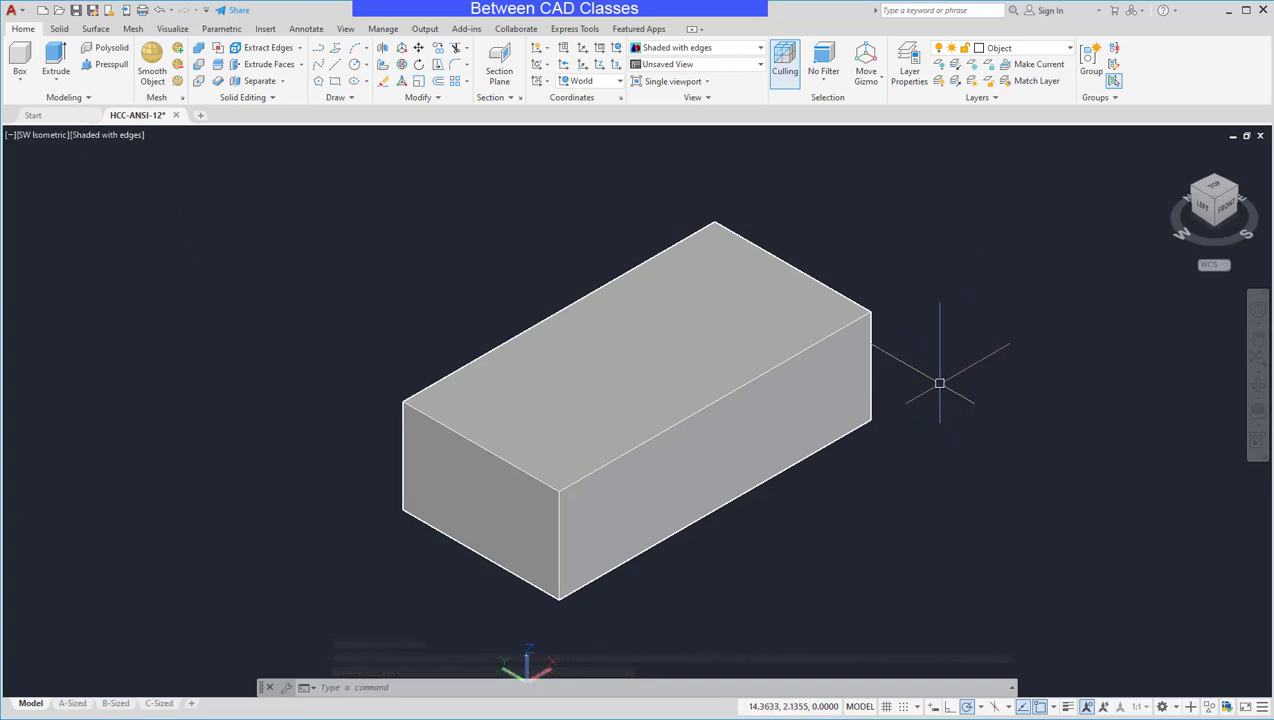
- View the box from the ViewCube's Front face, then return to SW Isometric
mouse_move(475, 299)
shift+middle_down()
mouse_move(488, 313)
mouse_move(592, 290)
mouse_move(805, 276)
mouse_move(355, 273)
mouse_move(555, 296)
mouse_move(768, 284)
mouse_move(710, 298)
mouse_move(412, 302)
mouse_move(472, 310)
mouse_move(836, 276)
mouse_move(481, 296)
mouse_move(714, 284)
mouse_move(432, 282)
mouse_move(706, 281)
mouse_move(501, 270)
mouse_move(600, 304)
mouse_move(845, 265)
mouse_move(901, 276)
mouse_move(452, 293)
mouse_move(600, 304)
mouse_move(864, 250)
mouse_move(424, 304)
mouse_move(509, 342)
mouse_move(566, 287)
mouse_move(464, 296)
shift+middle_up()
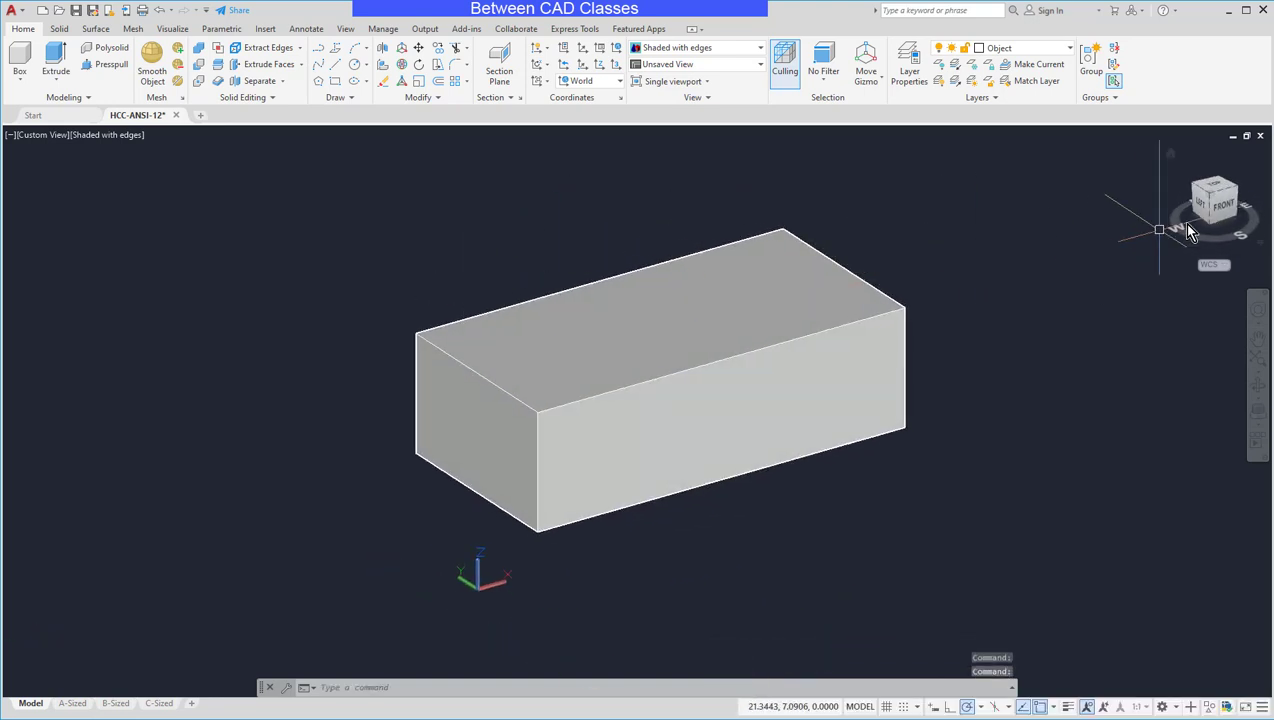
click(1224, 206)
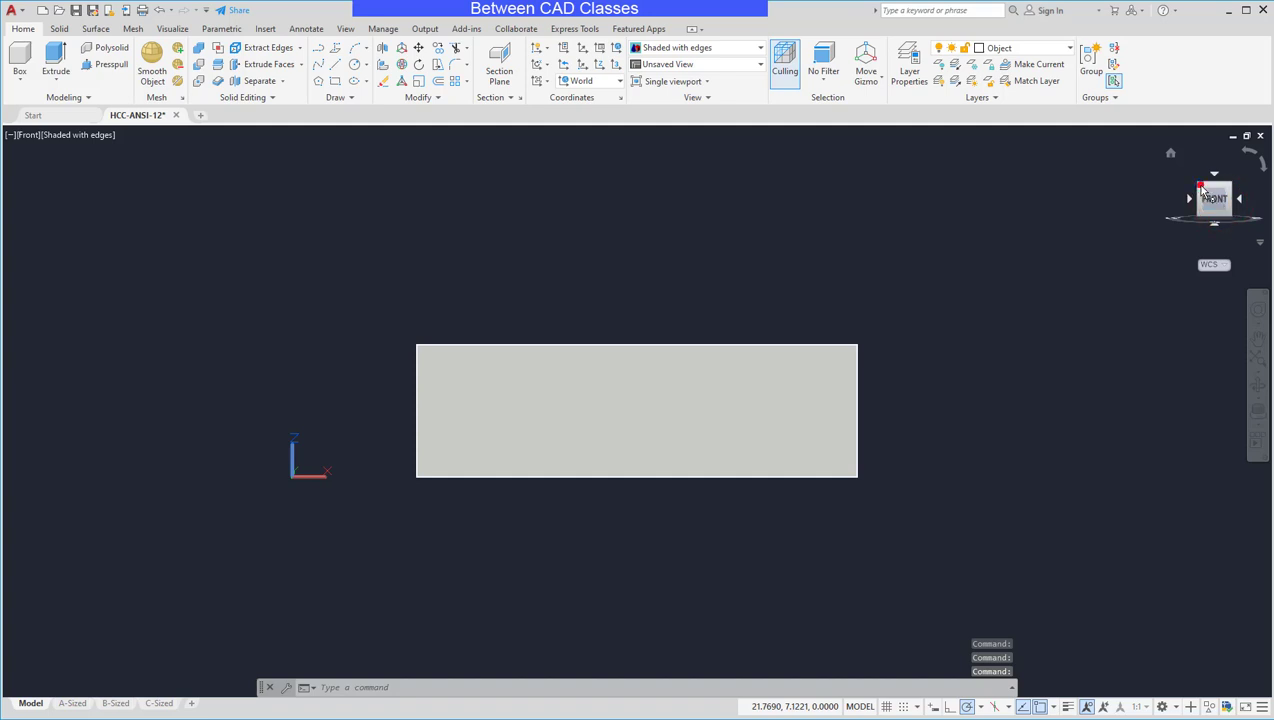
click(1201, 188)
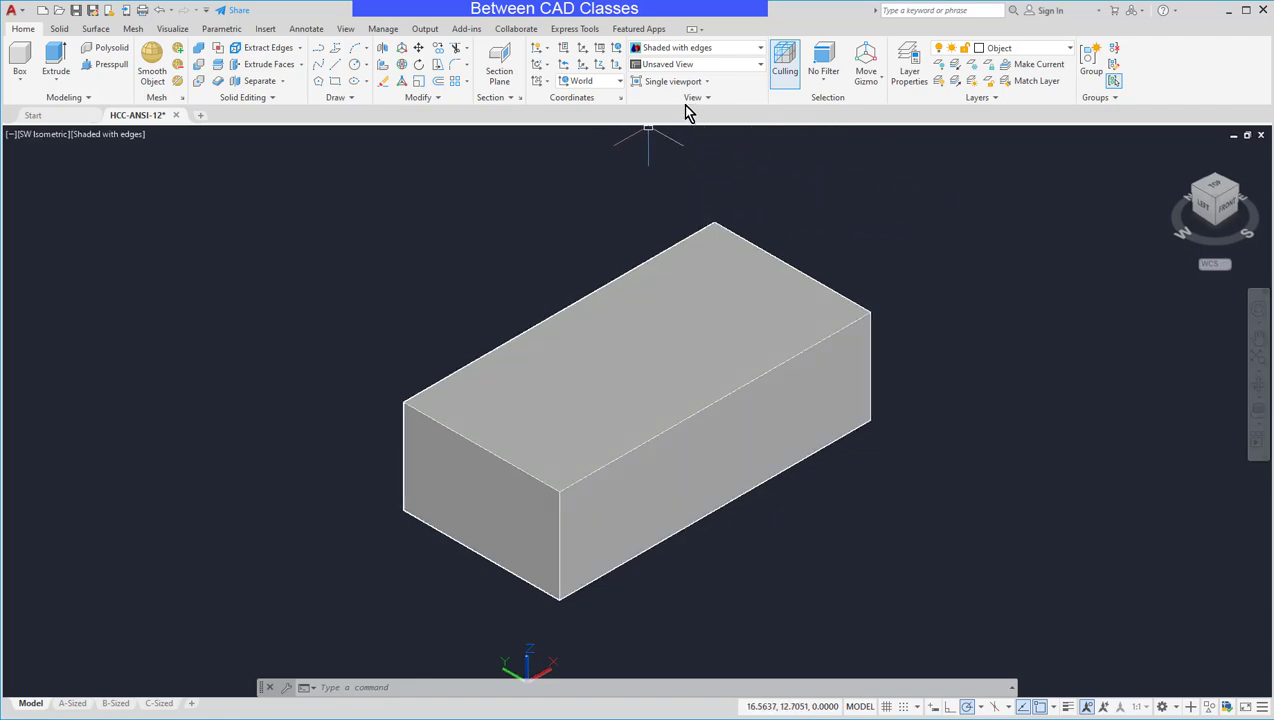
click(738, 48)
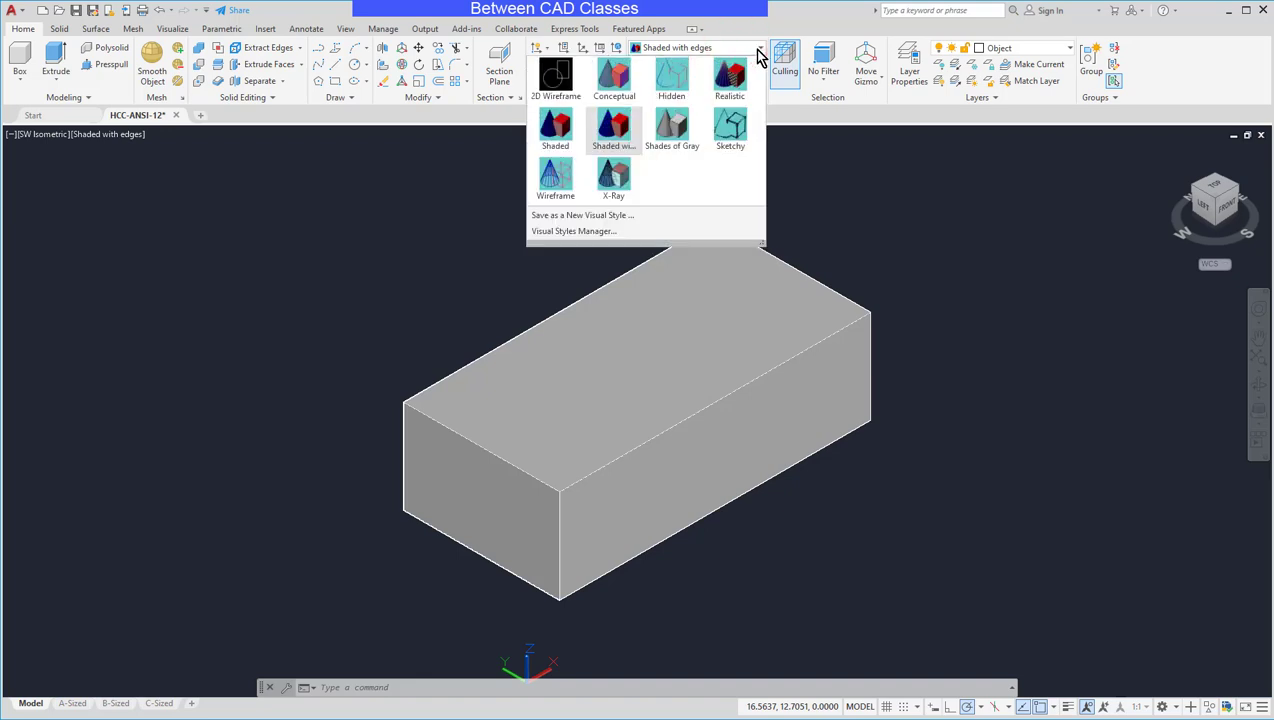
click(732, 125)
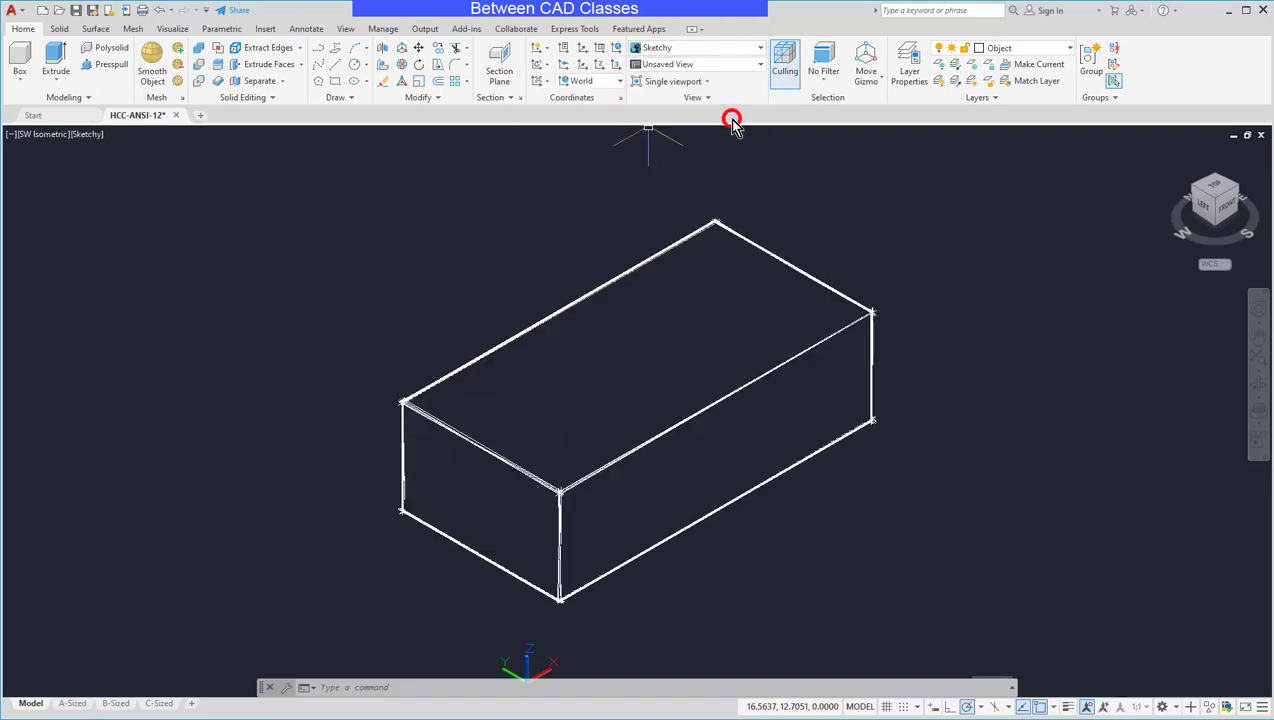
click(757, 49)
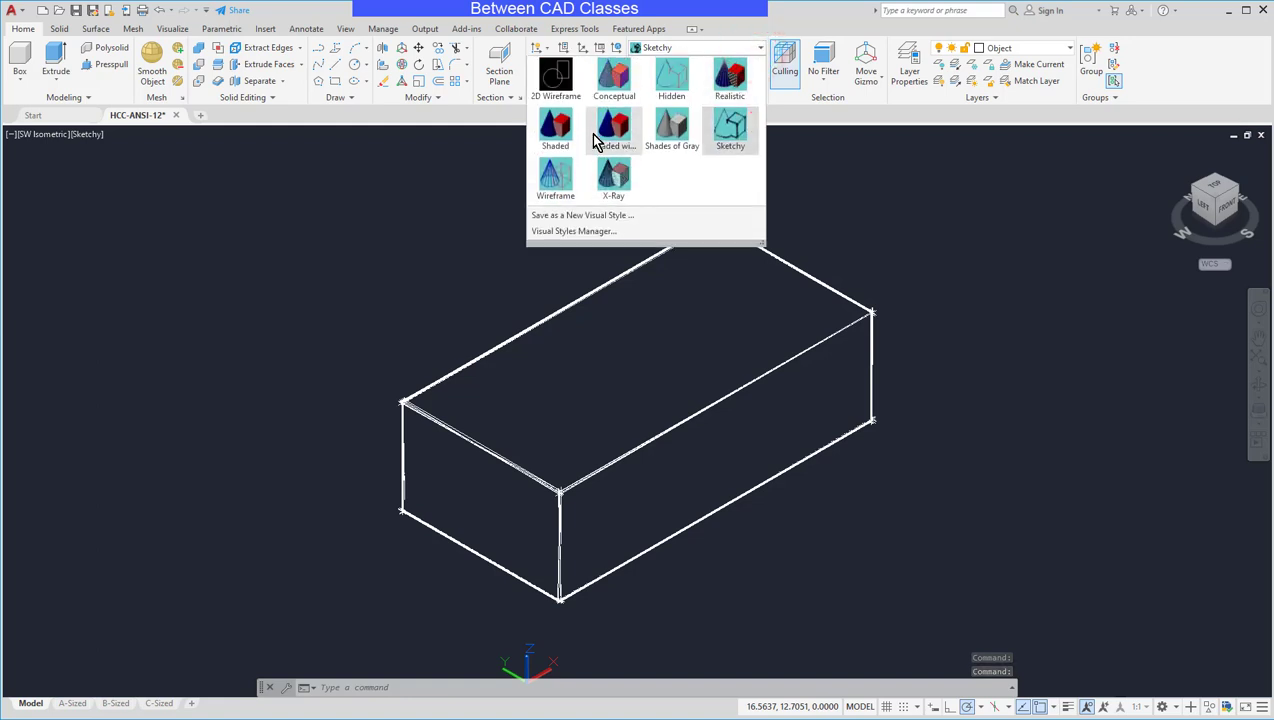
click(612, 80)
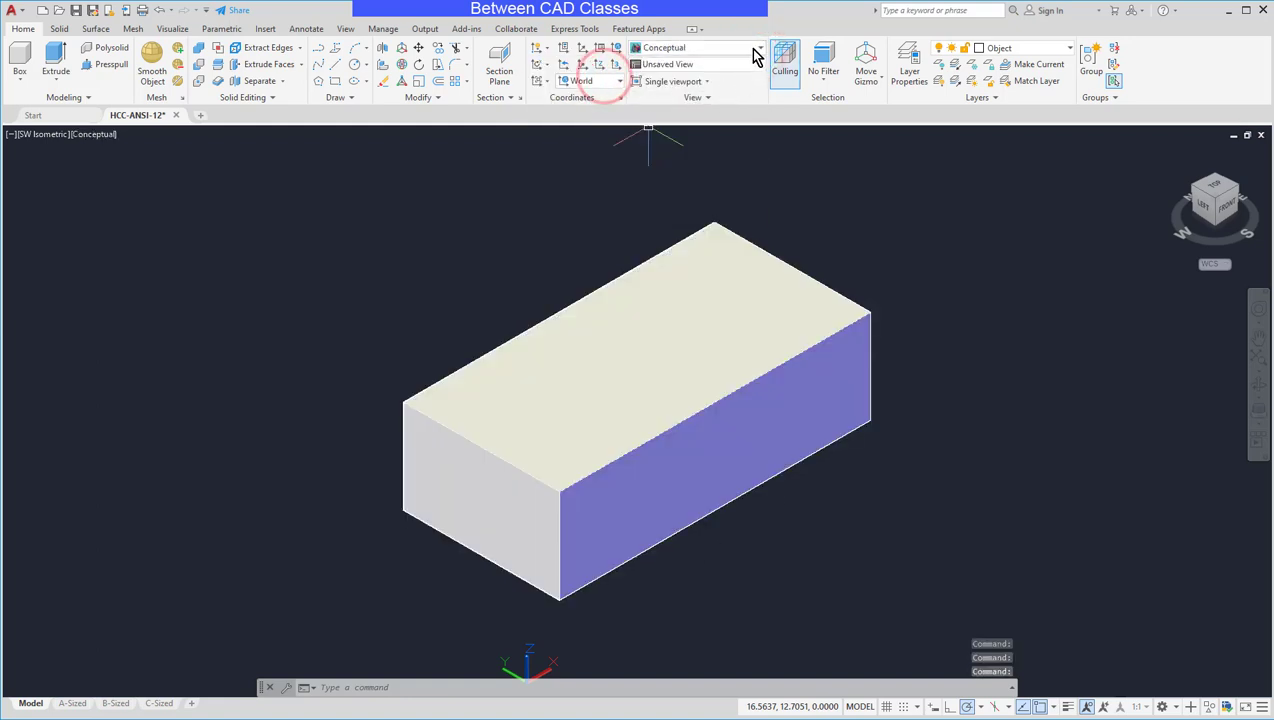
click(757, 50)
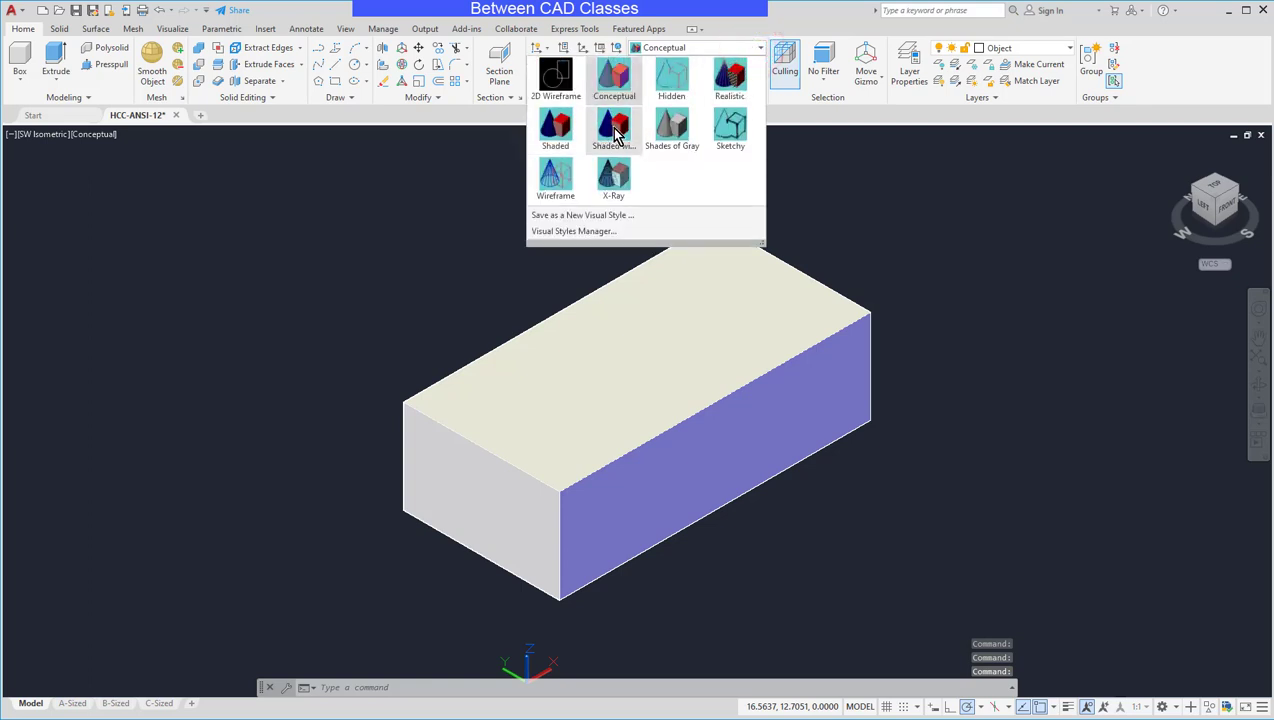
click(614, 128)
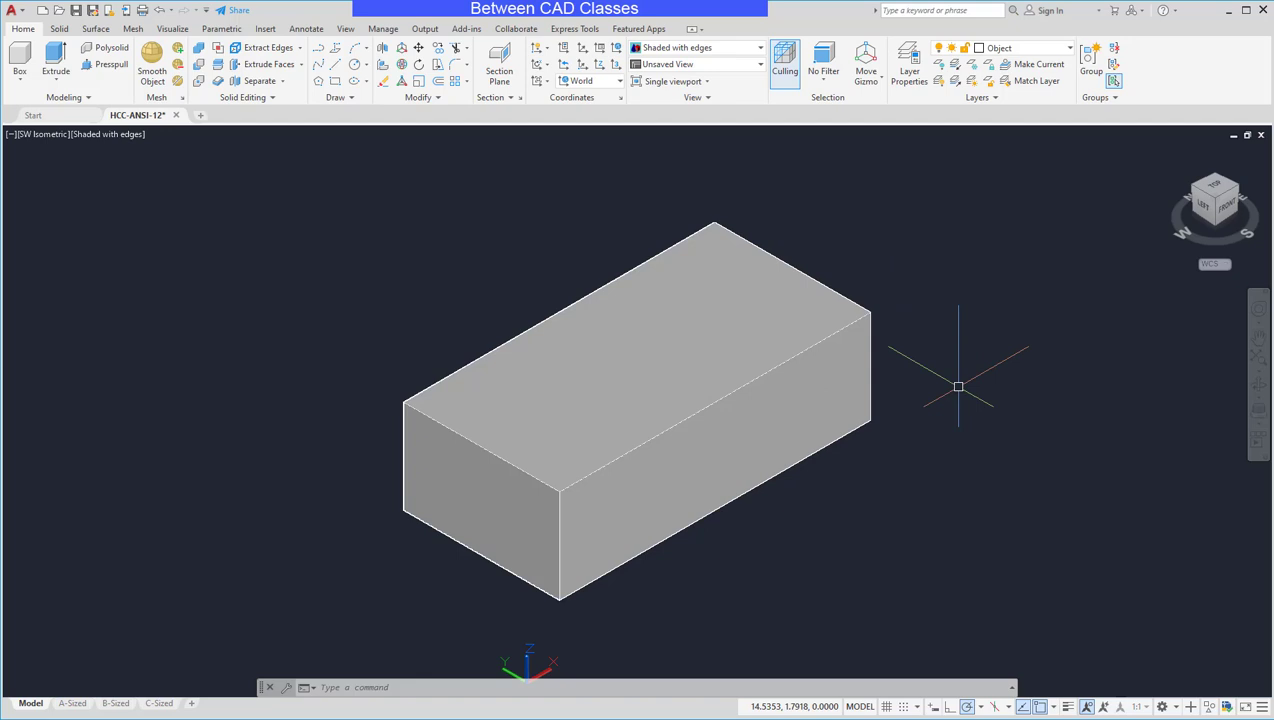
- Draw a line to the right of the box, then orbit to a lower front-left angle
middle_drag(938, 481, 941, 421)
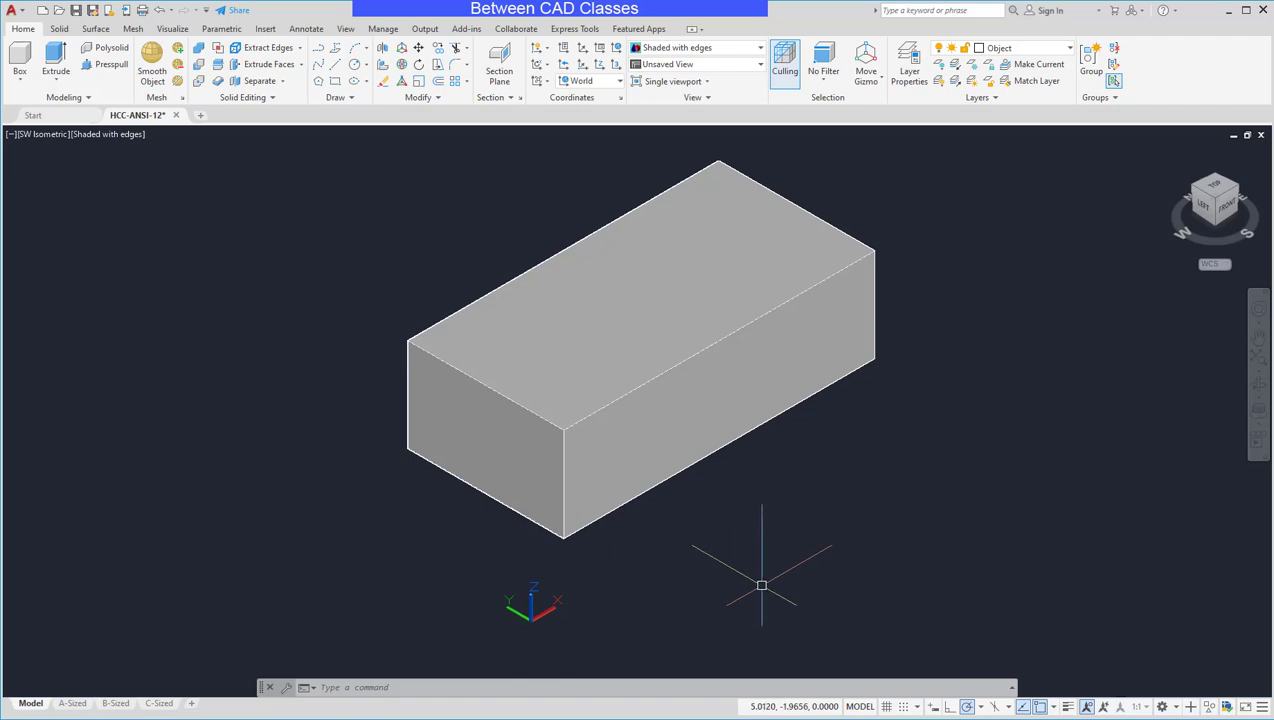
text(l)
key(Return)
click(956, 520)
key(Escape)
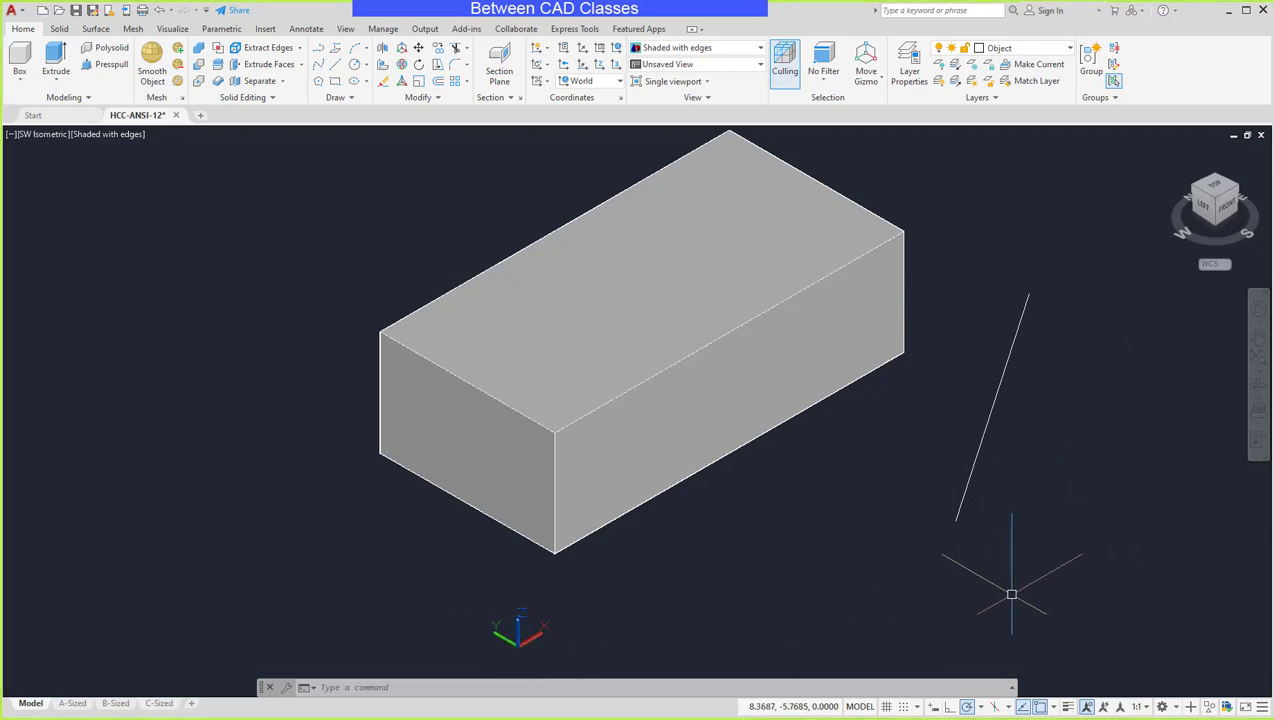
mouse_move(1017, 586)
shift+middle_down()
mouse_move(999, 492)
mouse_move(1008, 575)
shift+middle_up()
key(Escape)
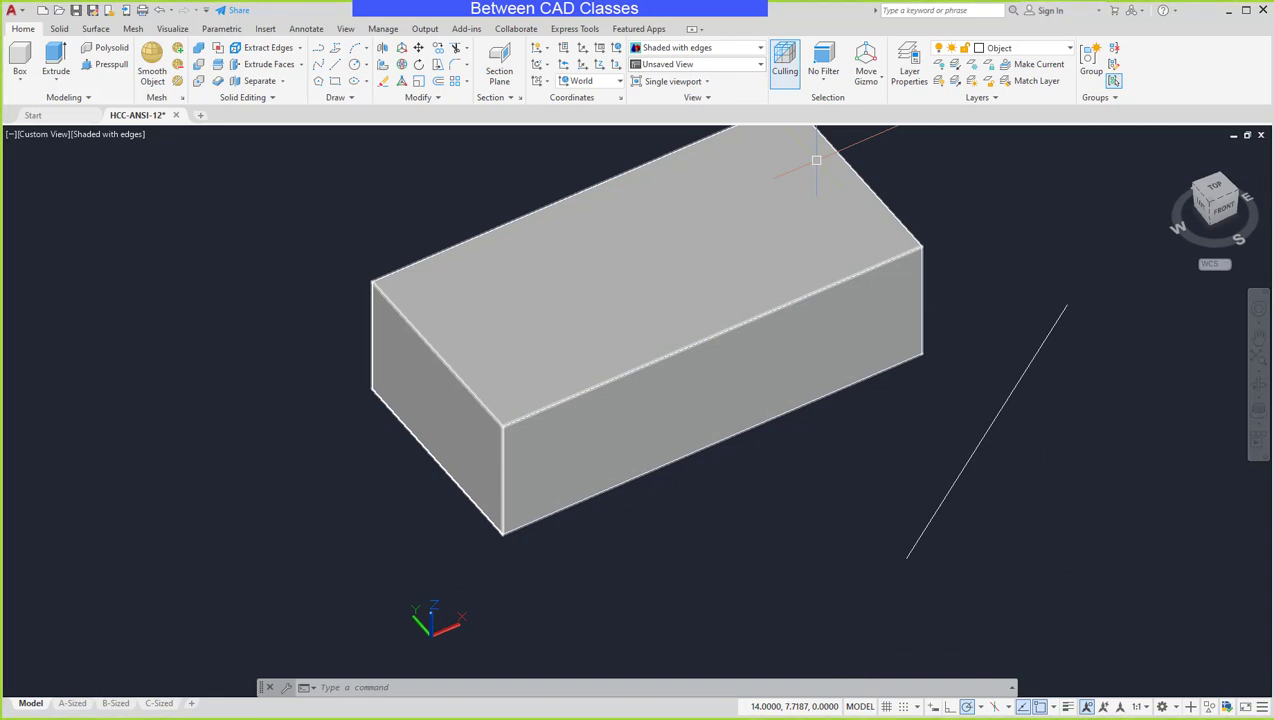
- Look at the box from the Top preset view, then from the ViewCube Front
click(700, 64)
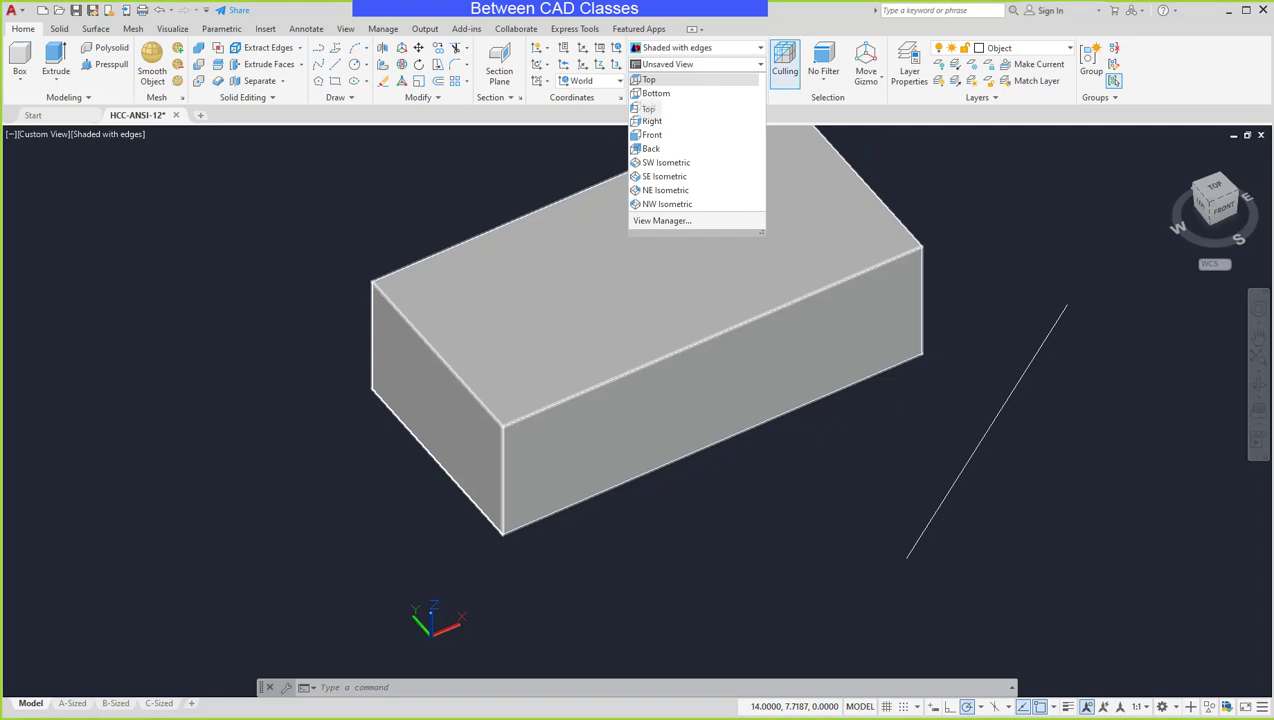
click(650, 79)
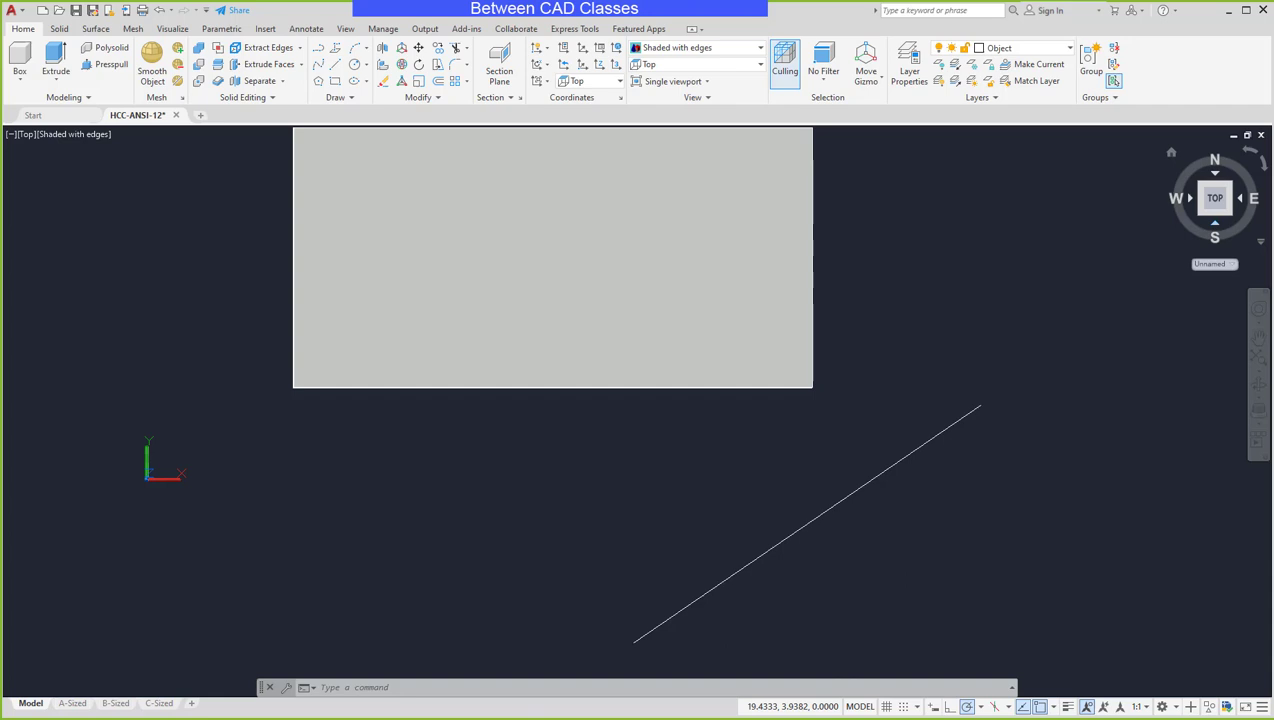
click(1215, 223)
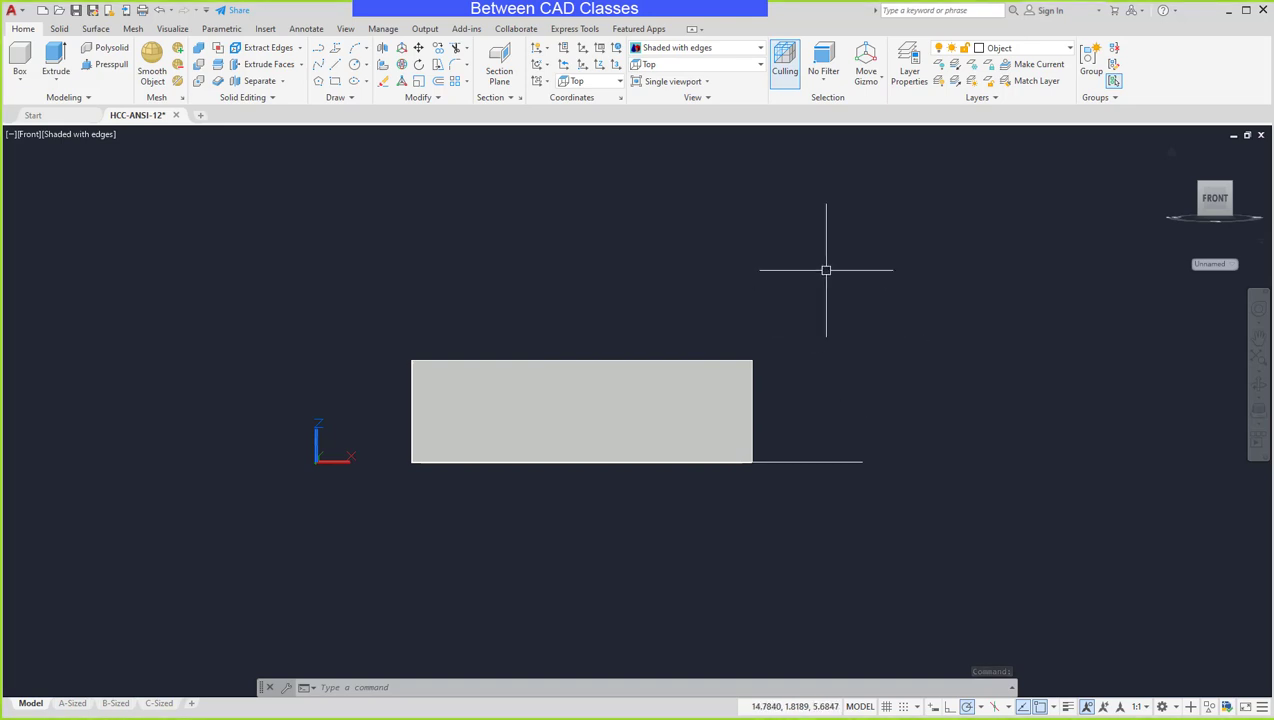
- Start a line beside the box, cancel it, and return to SW Isometric
text(l)
key(Return)
click(866, 298)
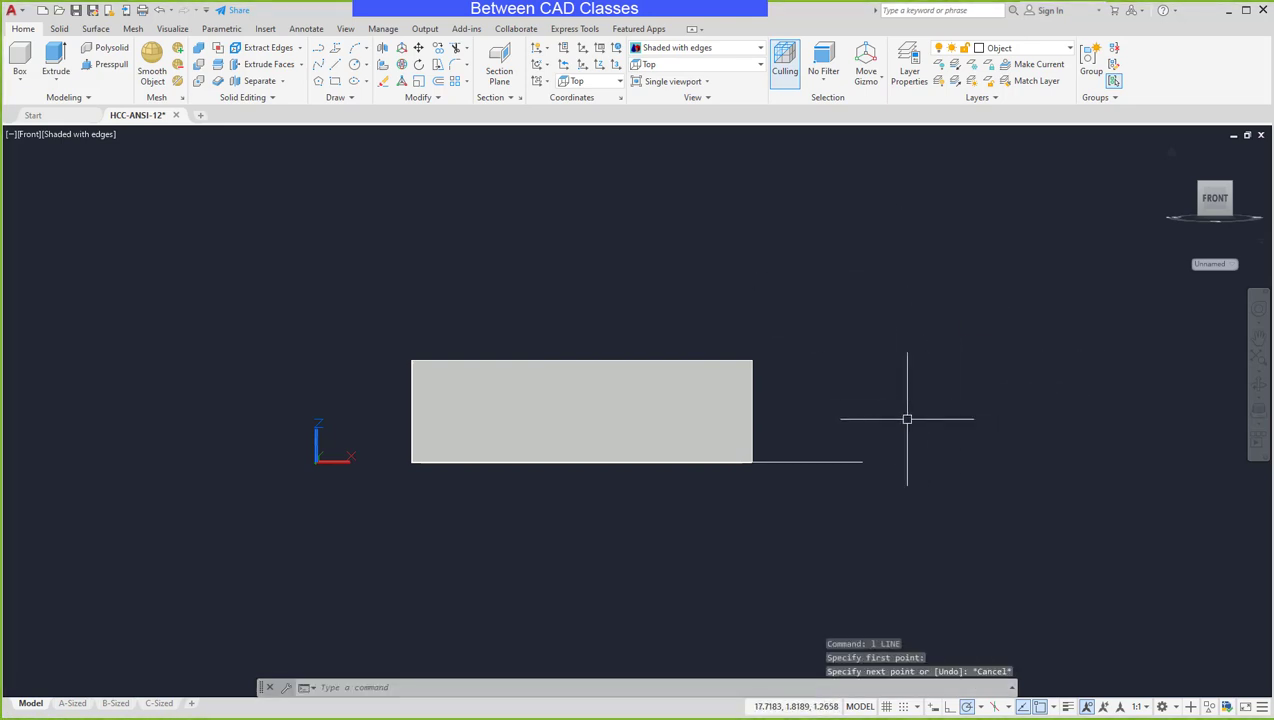
key(Escape)
click(1200, 186)
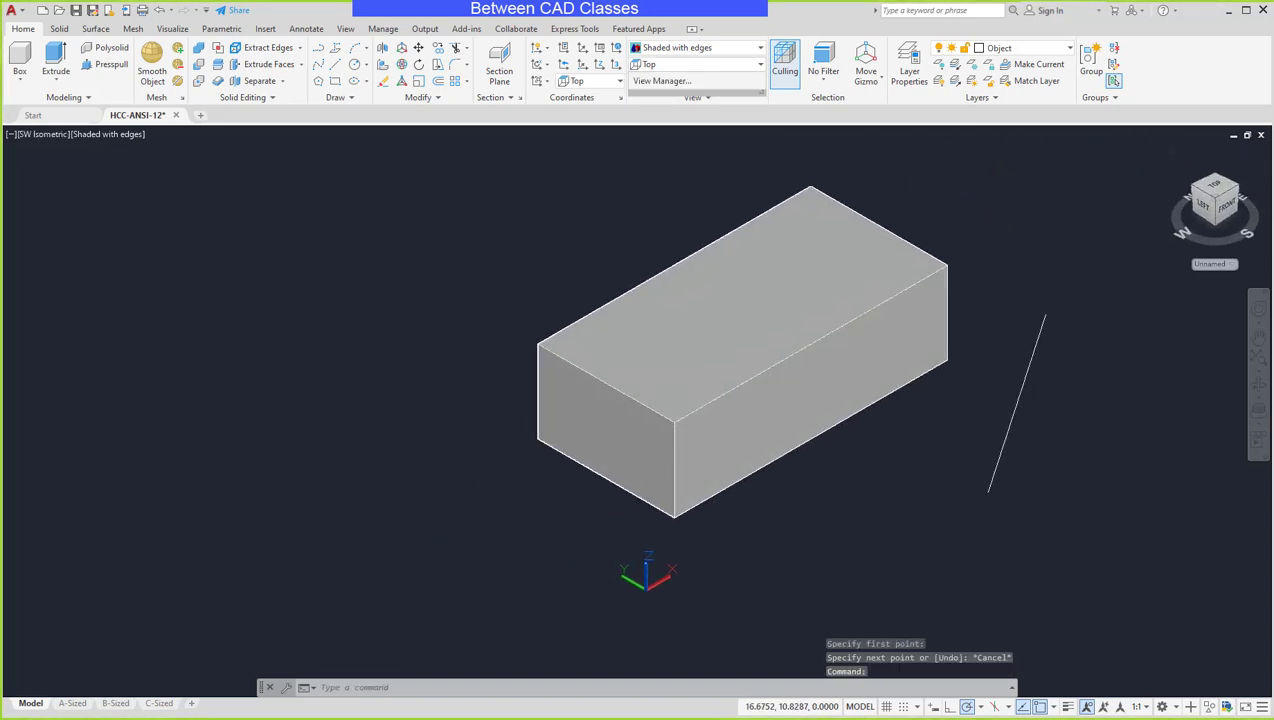
- Switch to the Front preset view and start a short line right of the box
click(690, 64)
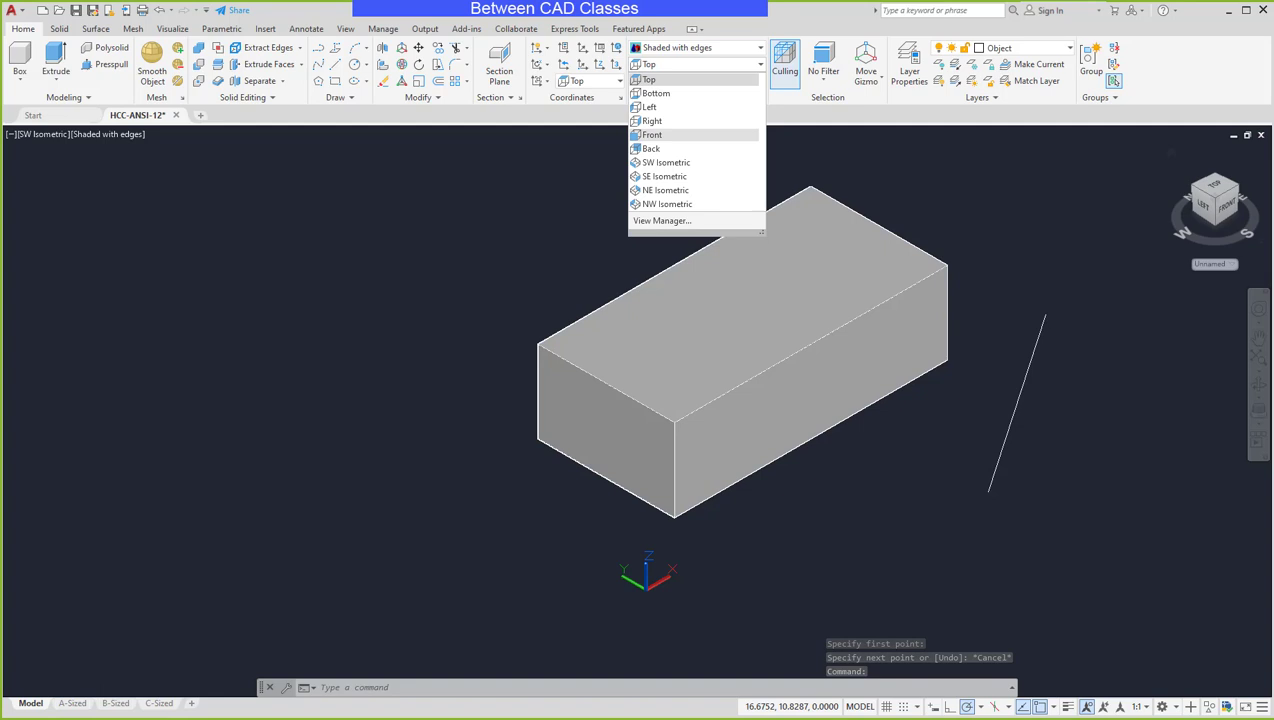
click(652, 134)
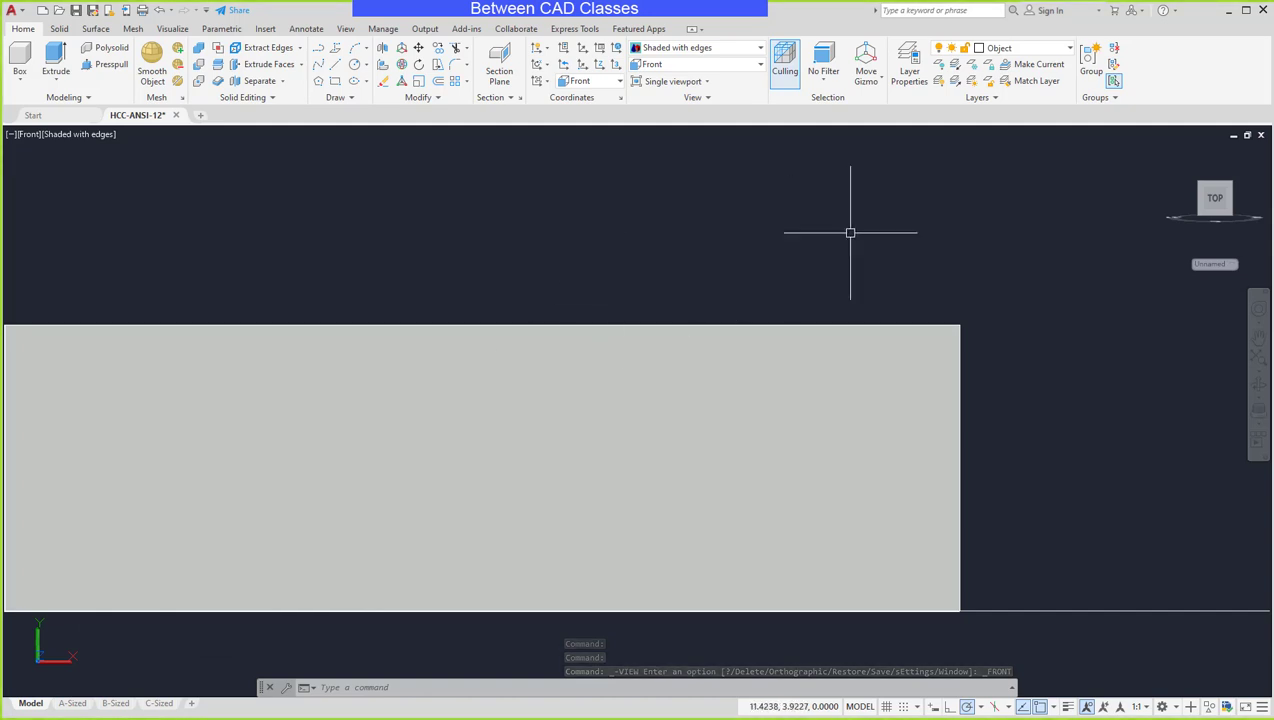
text(l)
key(Return)
click(960, 240)
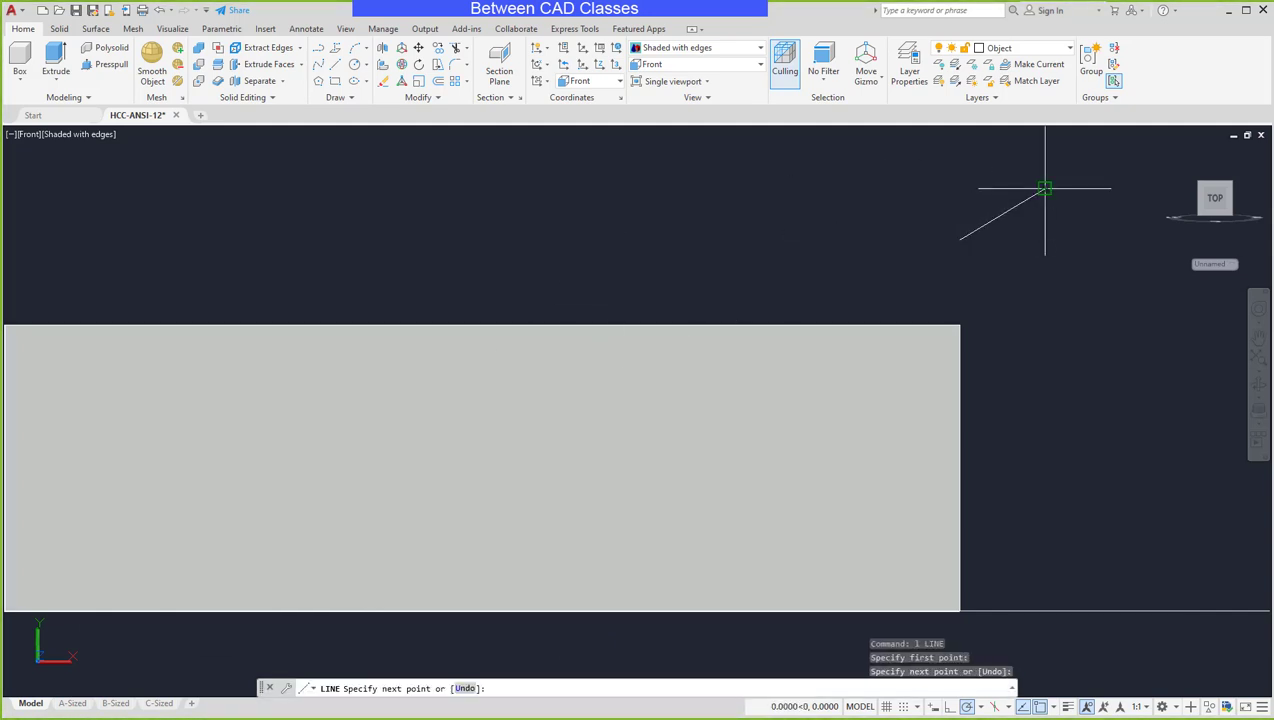
- Zoom out and orbit the model back into a 3D view
scroll(1027, 304, down, 5)
shift+middle_drag(1061, 418, 785, 441)
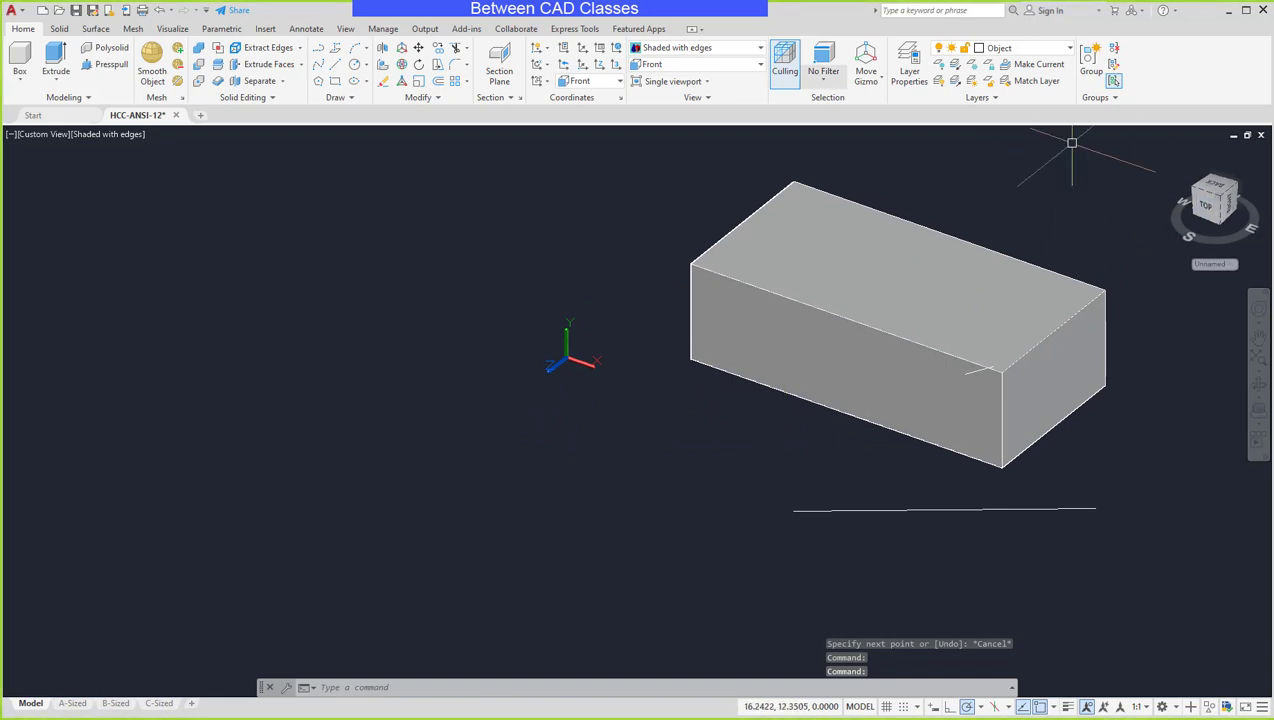
click(695, 64)
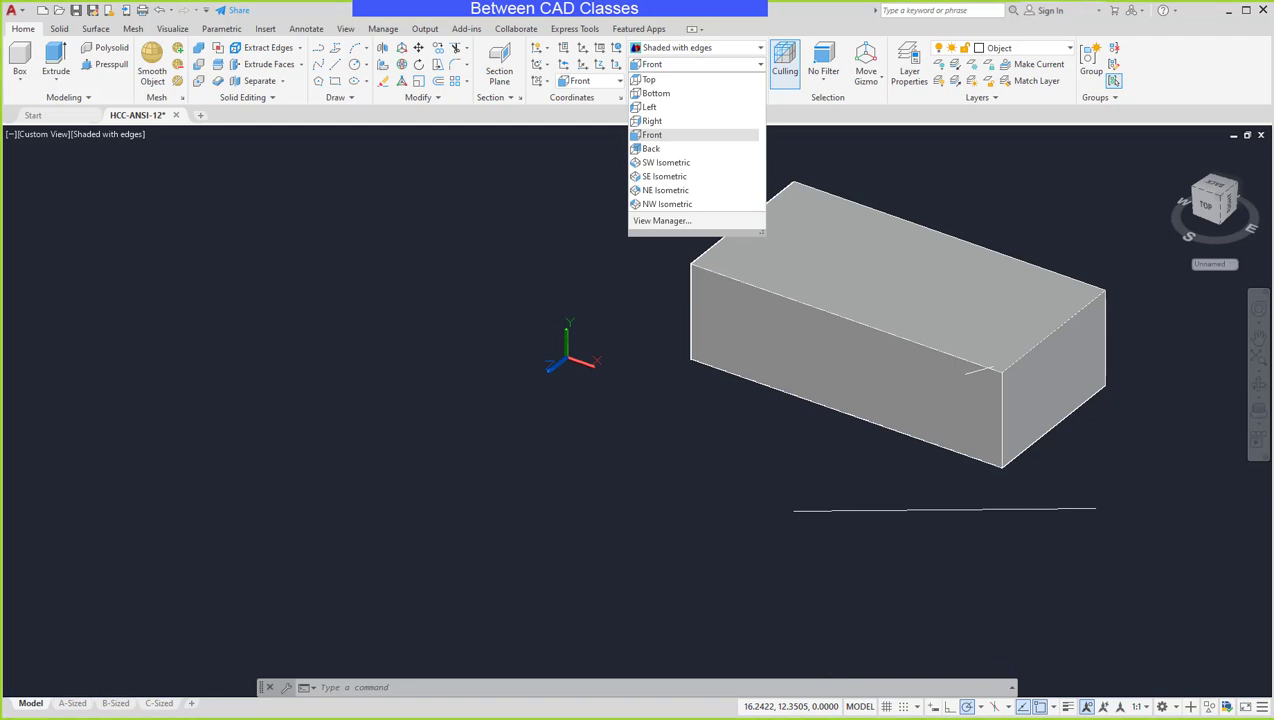
key(Escape)
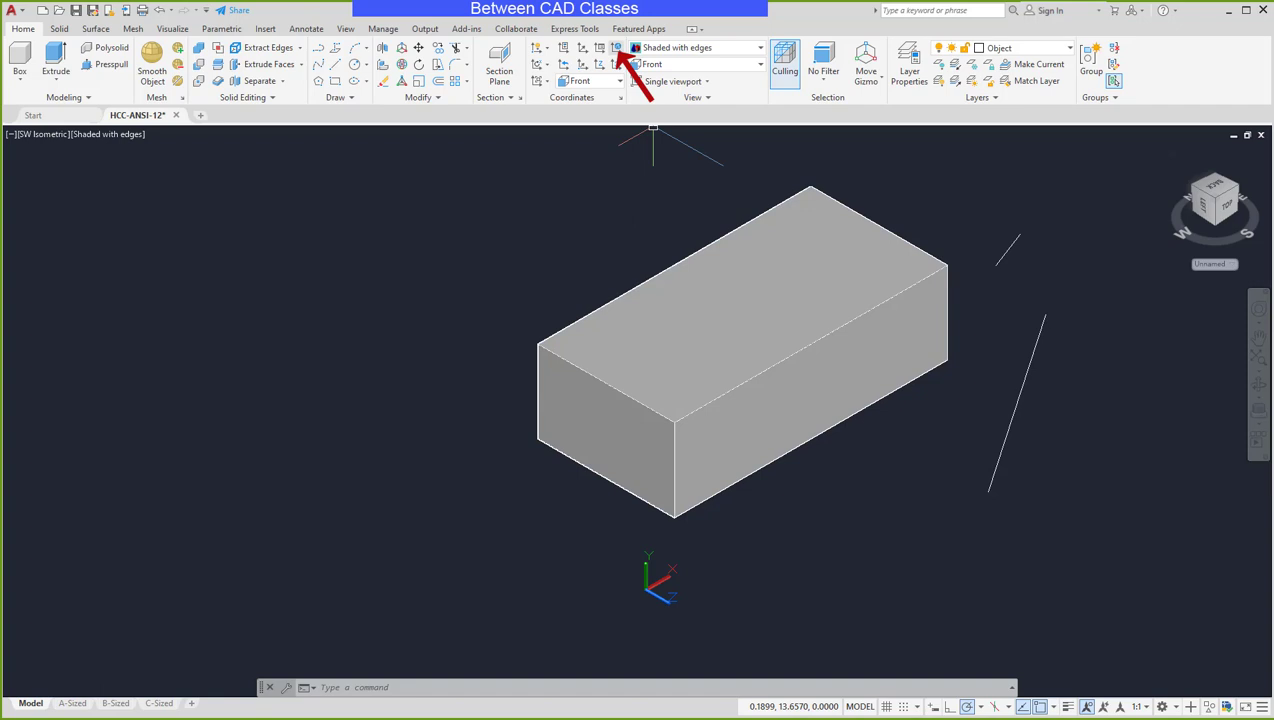
- Reset the UCS from Front to World
click(617, 48)
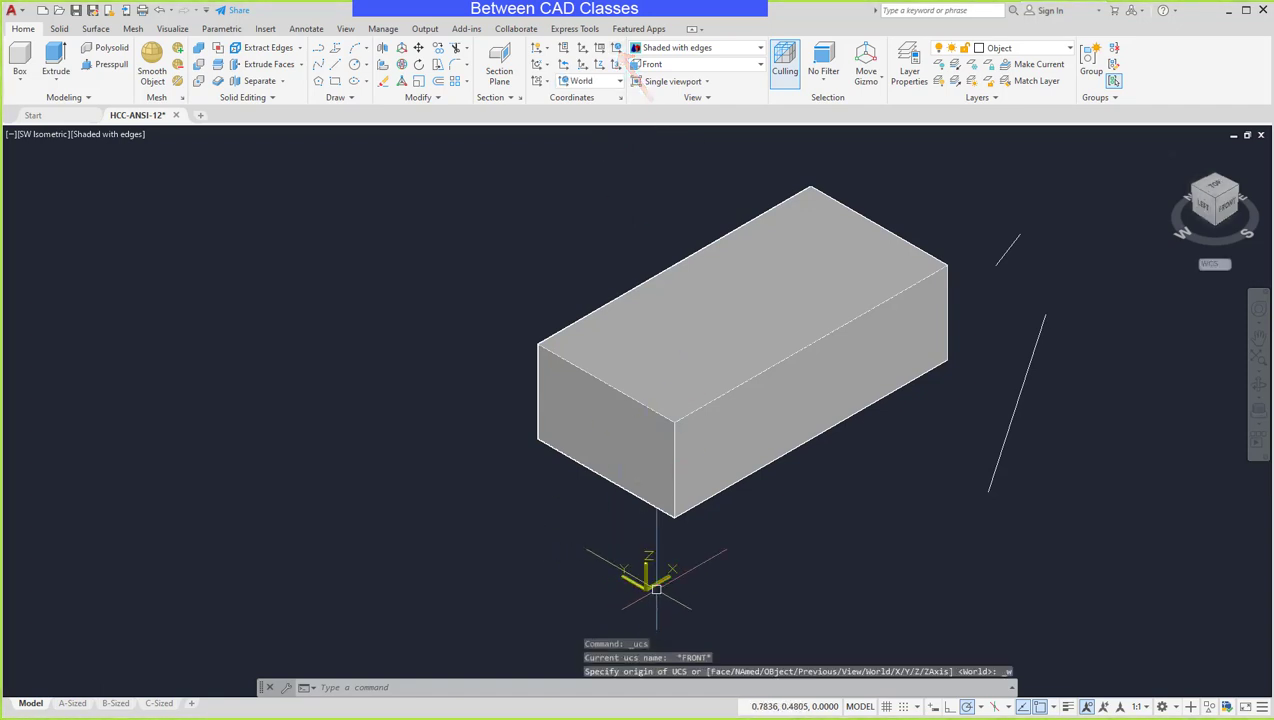